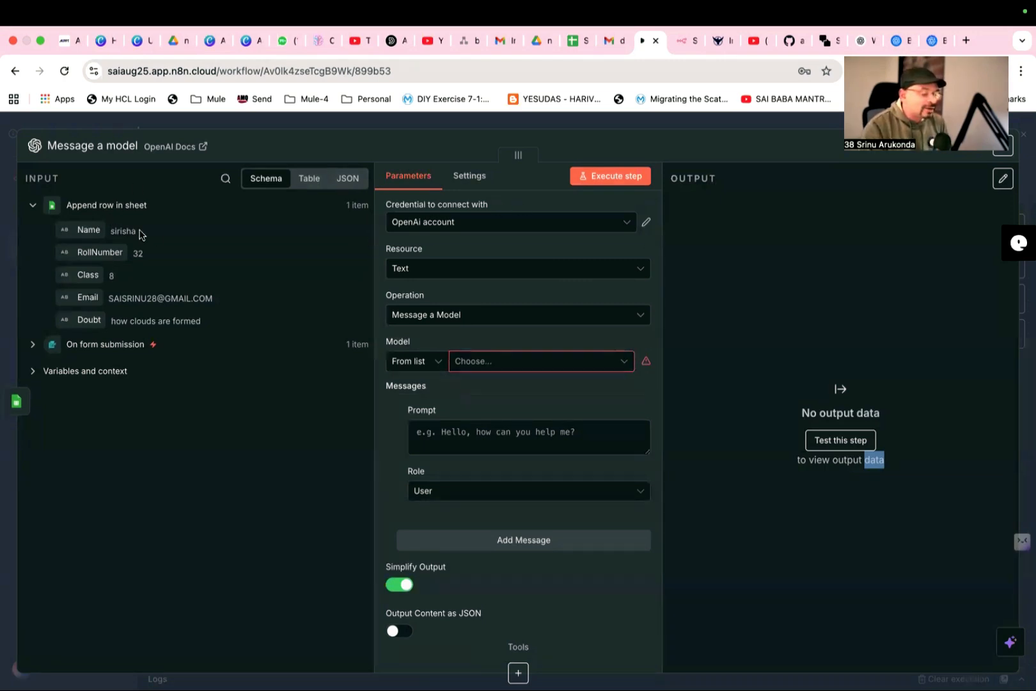
Collapse the Append row in sheet input data and open the OpenAi account credential of the Message a model node.
left_click(33, 206)
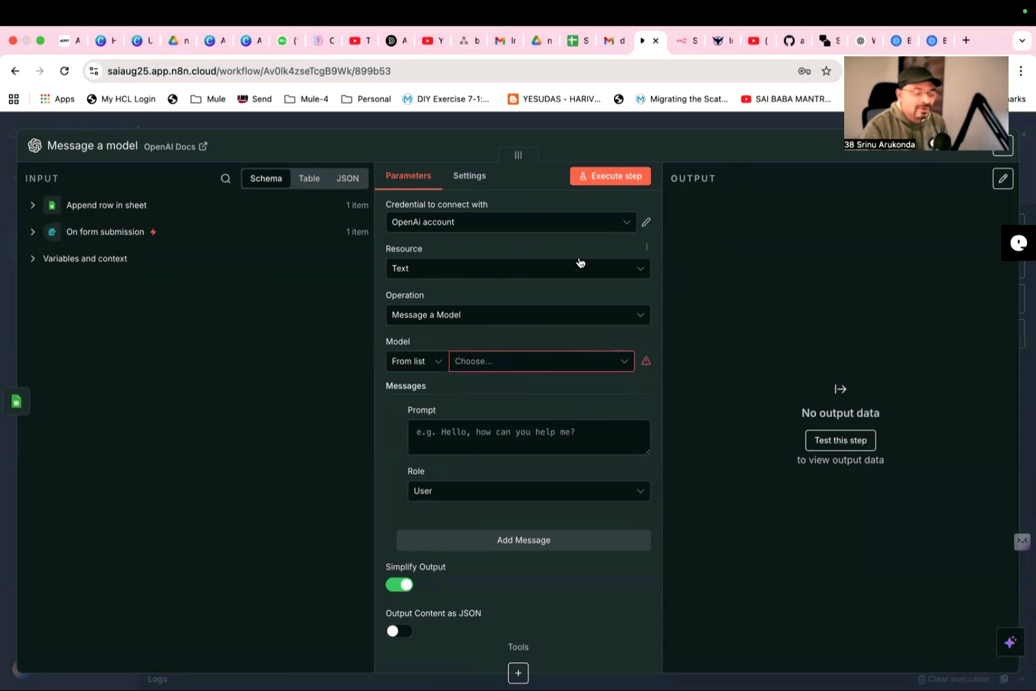
left_click(646, 224)
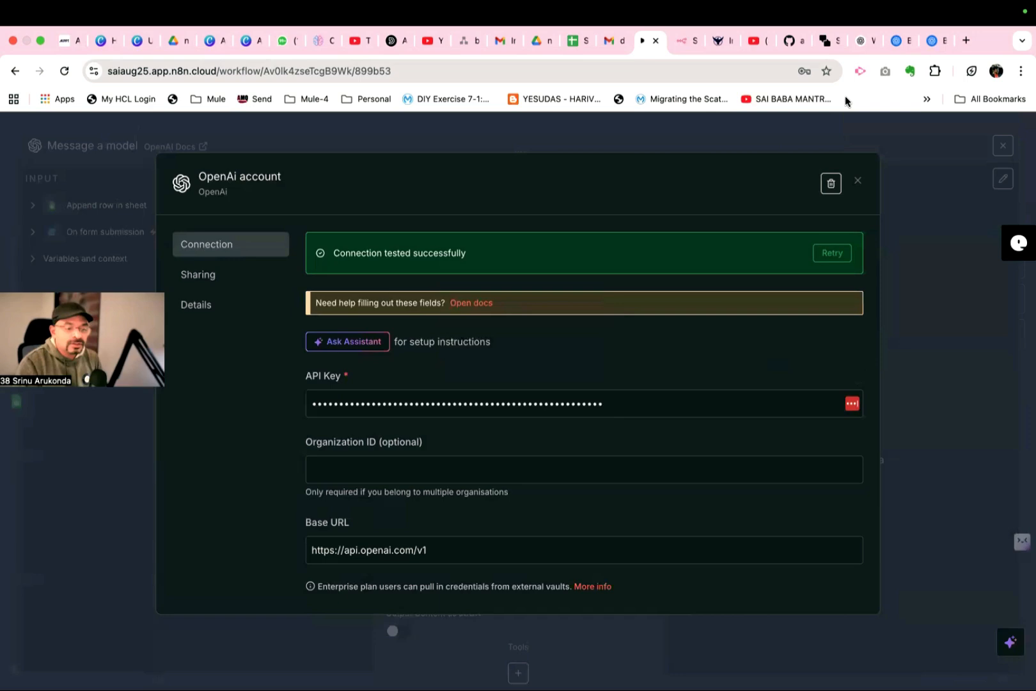
Open platform.openai.com in a new browser tab and go to the organization's API keys page.
left_click(965, 40)
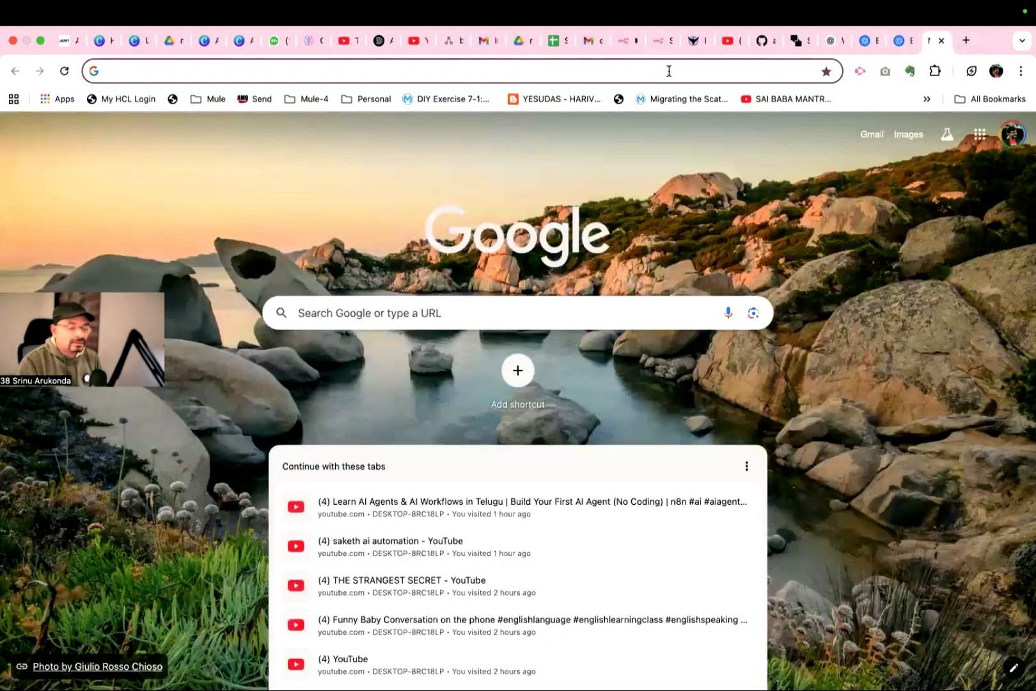
left_click(864, 41)
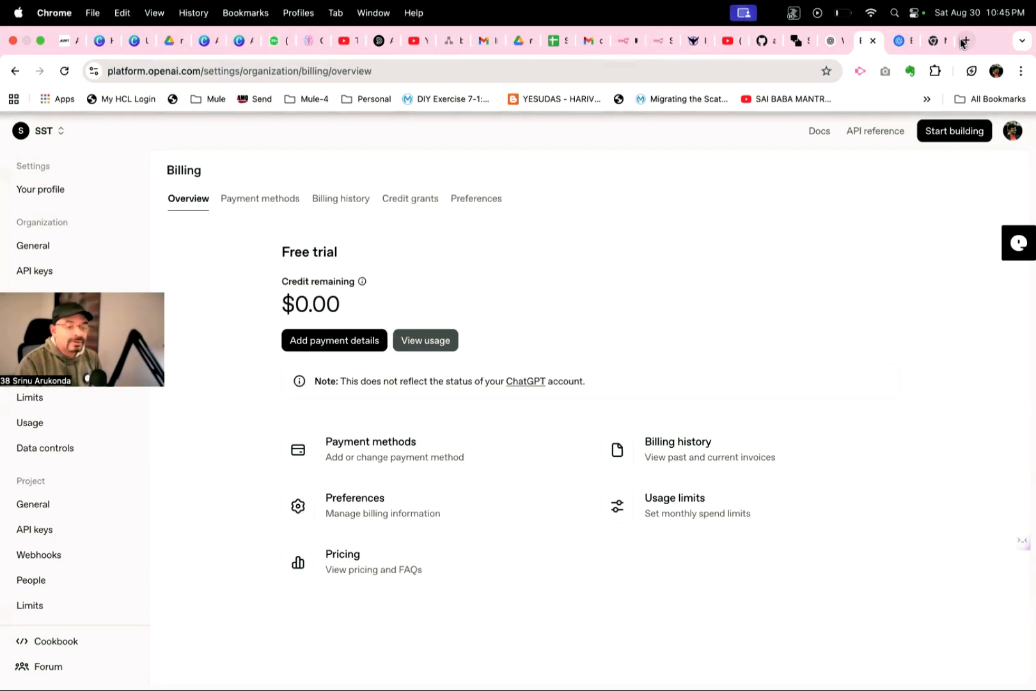
left_click(966, 39)
type("platfpor")
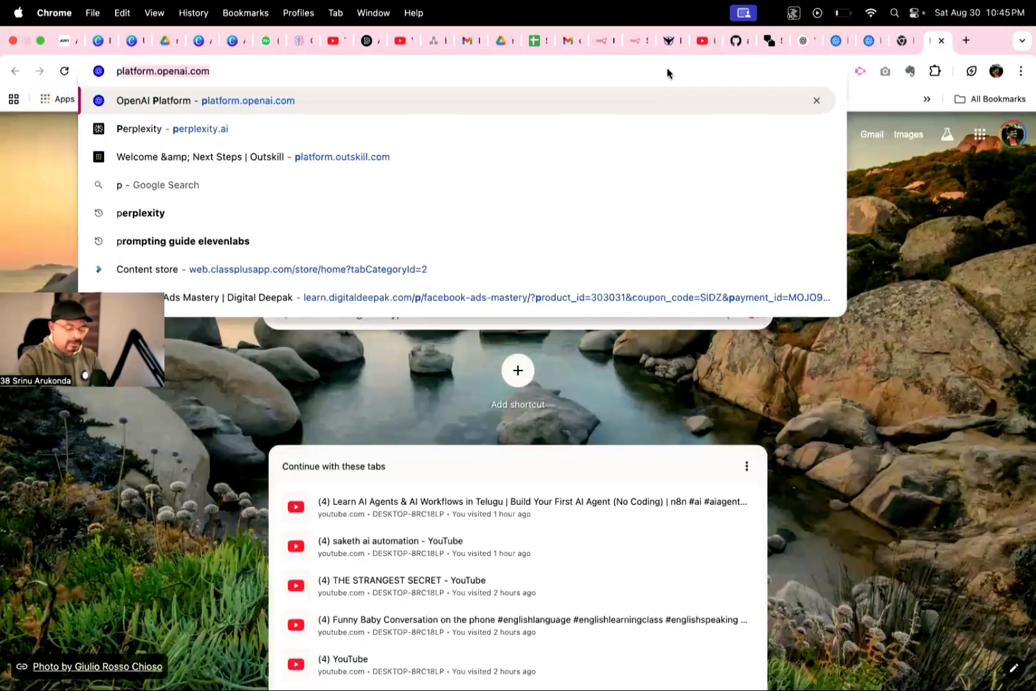
key("BackSpace")
key("BackSpace")
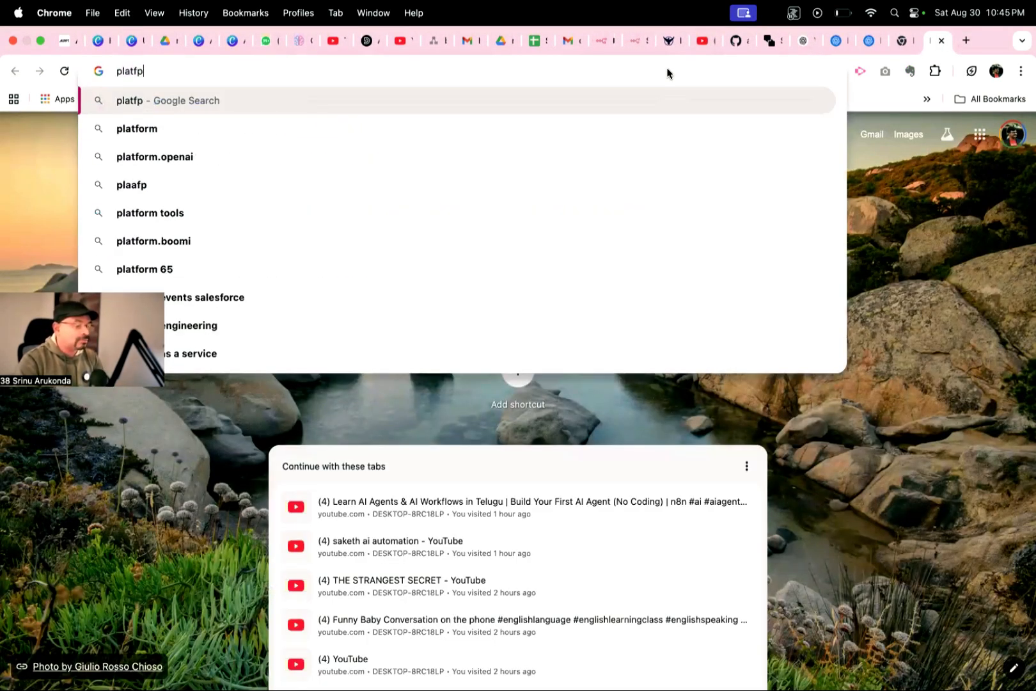
key("BackSpace")
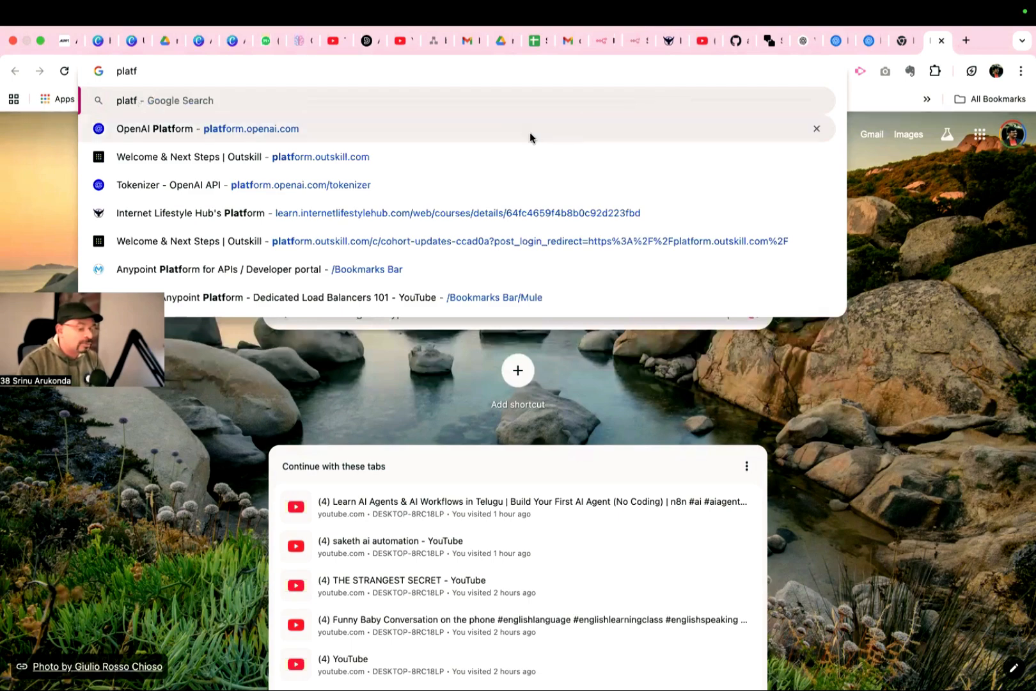
left_click(529, 130)
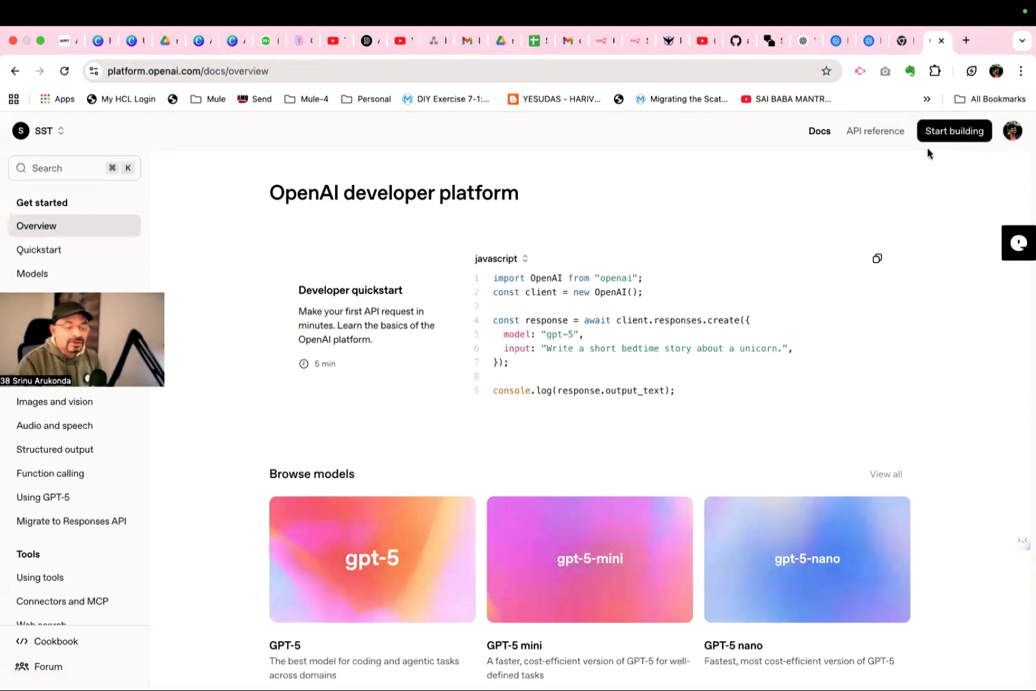
left_click(48, 168)
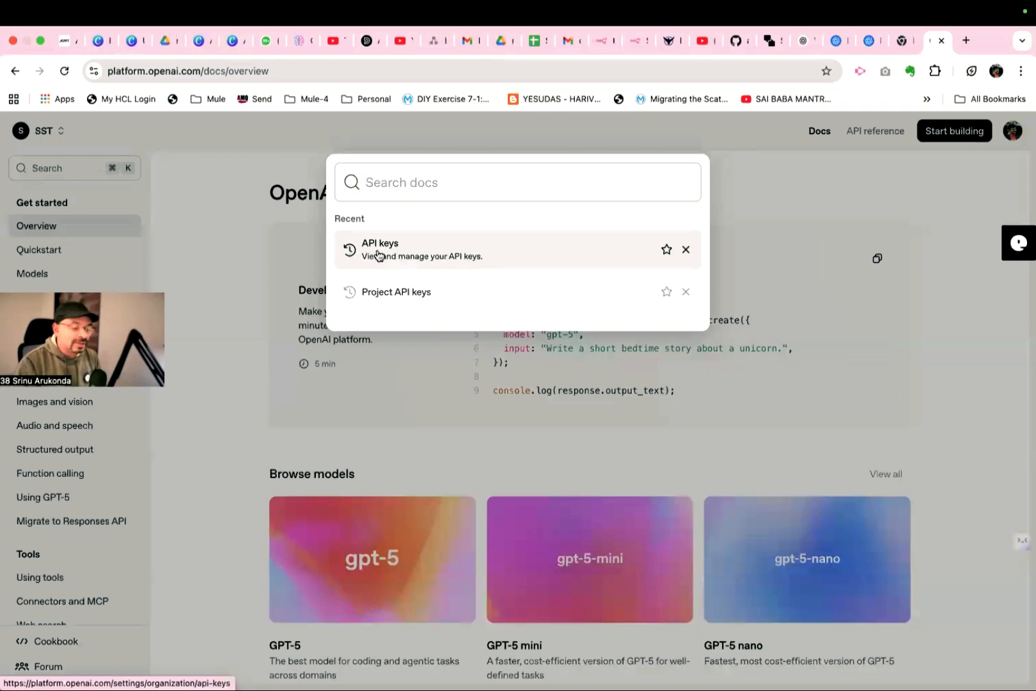
left_click(402, 257)
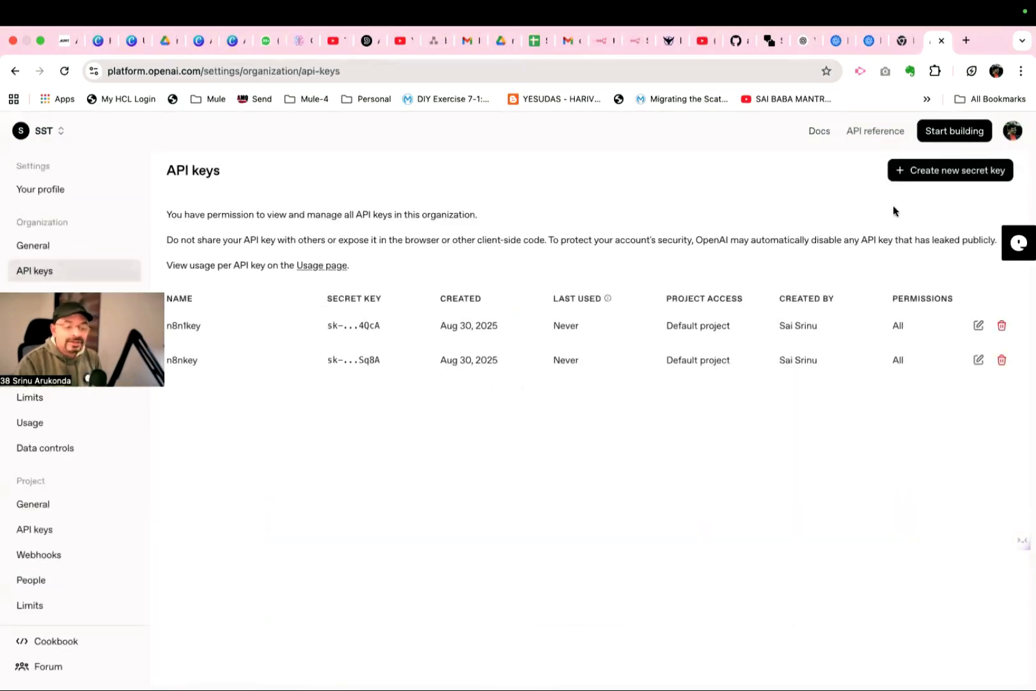
Create a new secret key named n8ntestkey in the Default project.
left_click(936, 176)
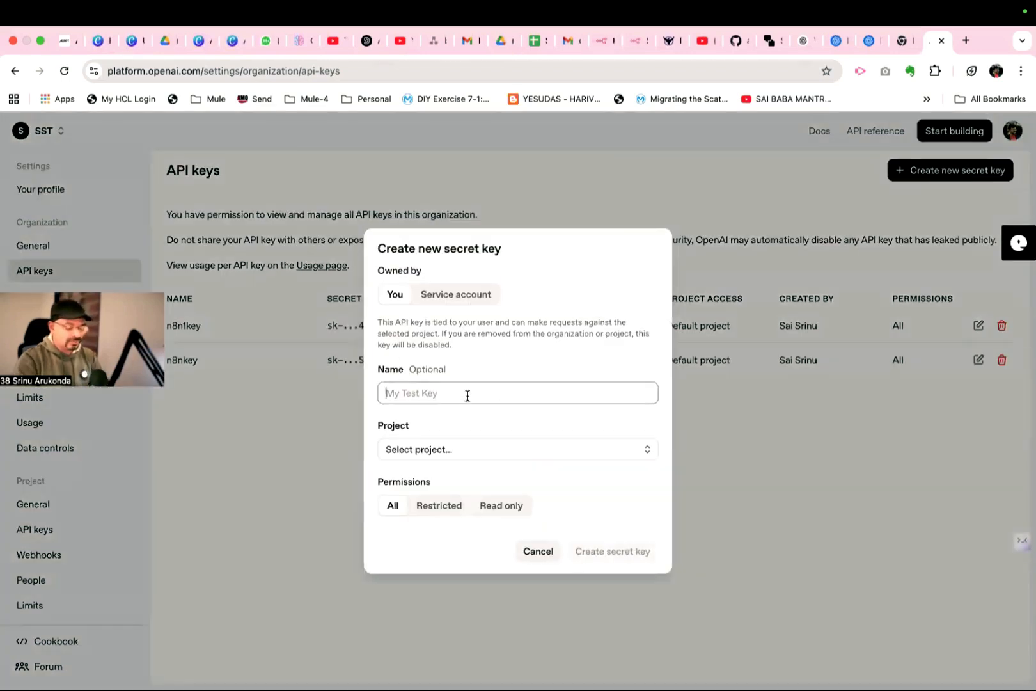
type("na")
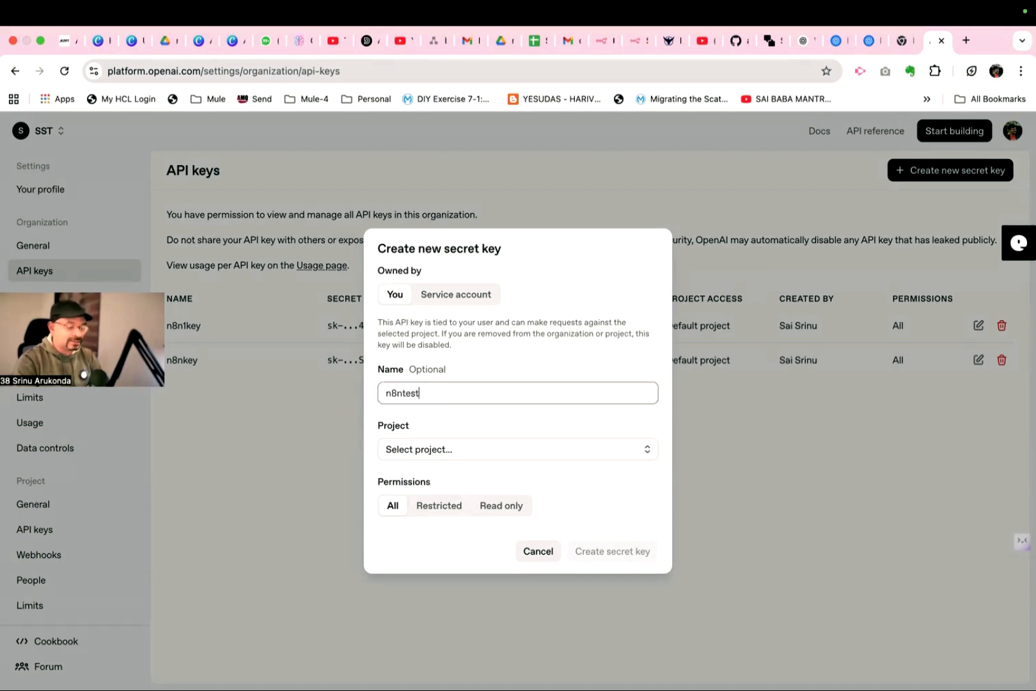
left_click(453, 449)
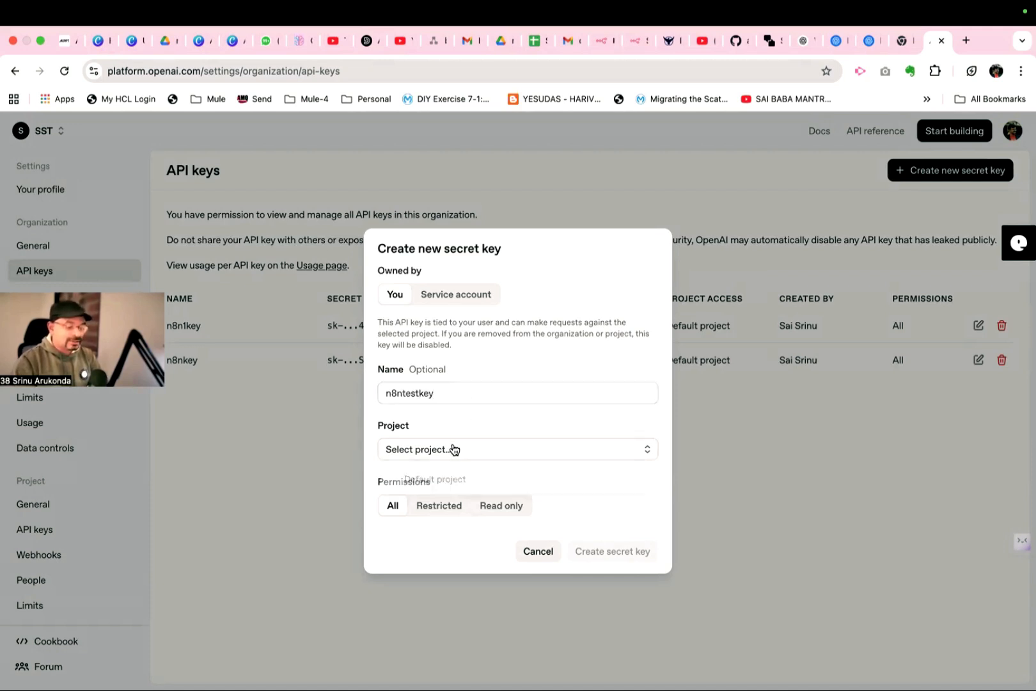
left_click(433, 479)
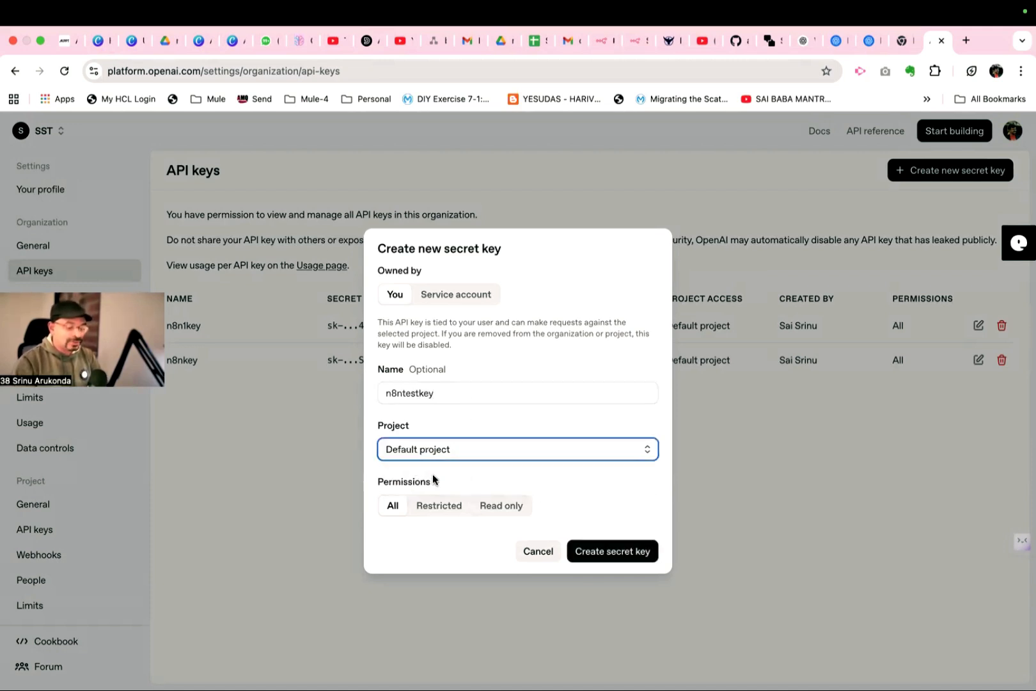
left_click(627, 551)
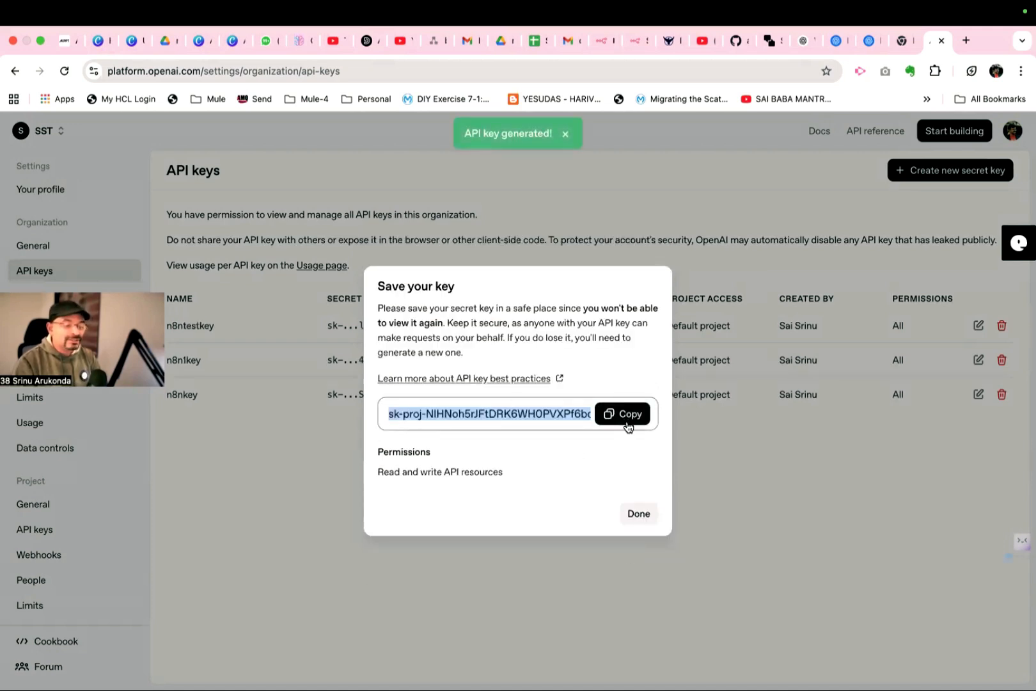
Switch back to the n8n workflow, check the API Key field of the OpenAi account credential, and close the credential.
left_click(596, 41)
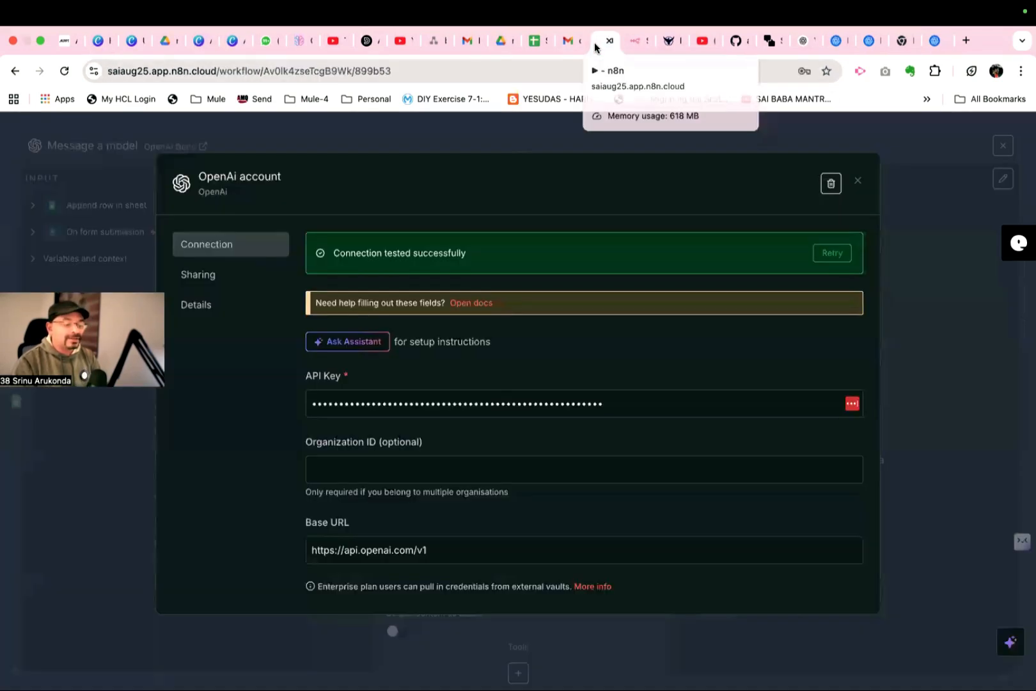
left_click(603, 404)
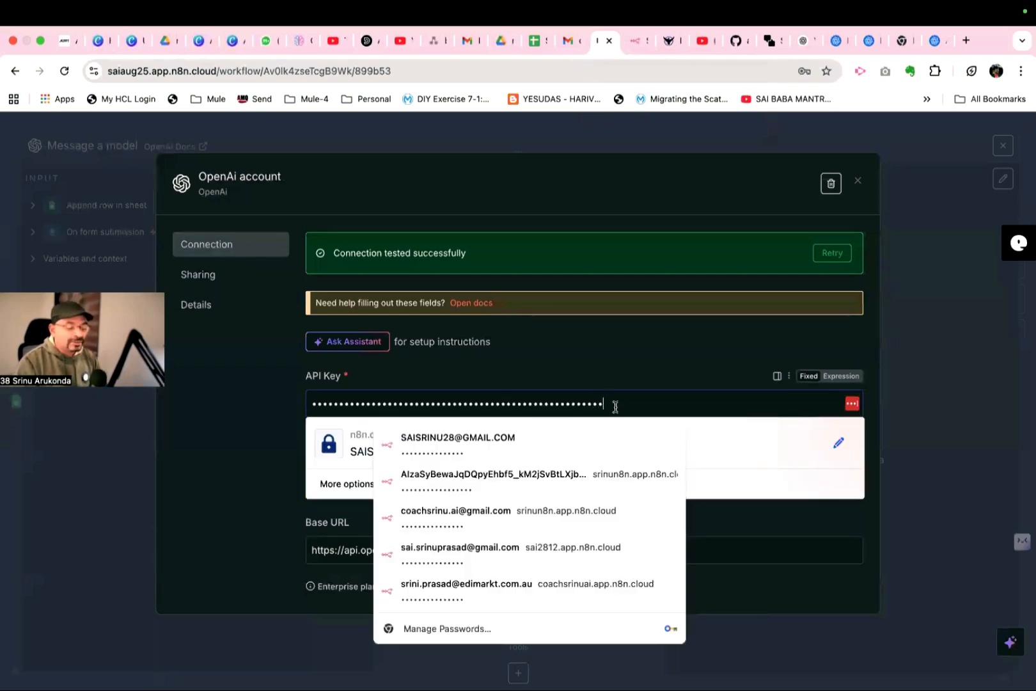
left_click(622, 345)
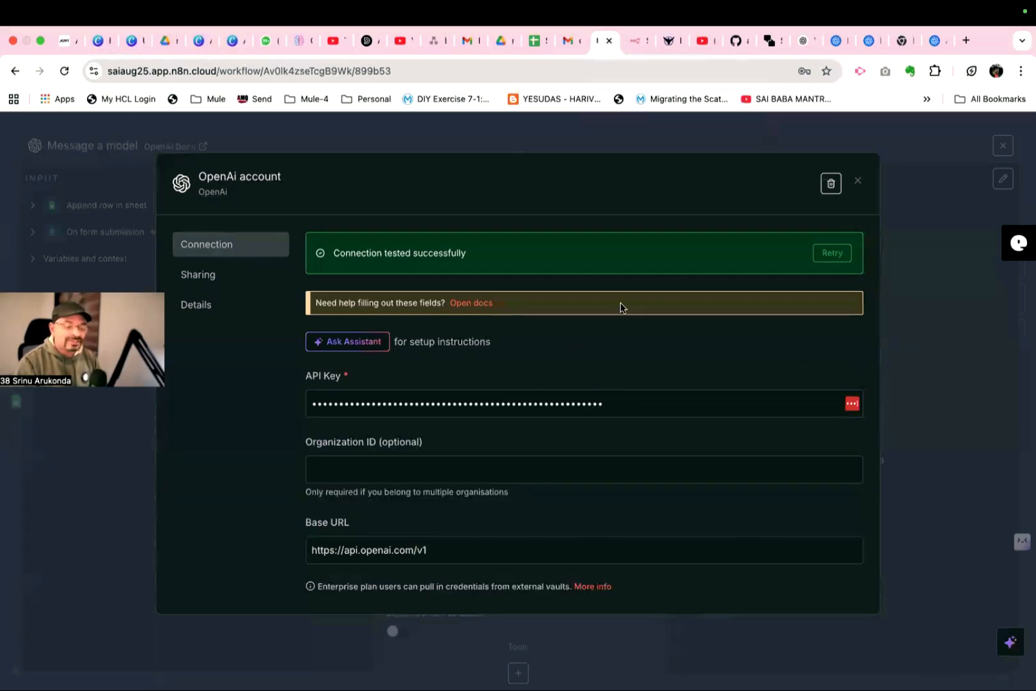
left_click(858, 185)
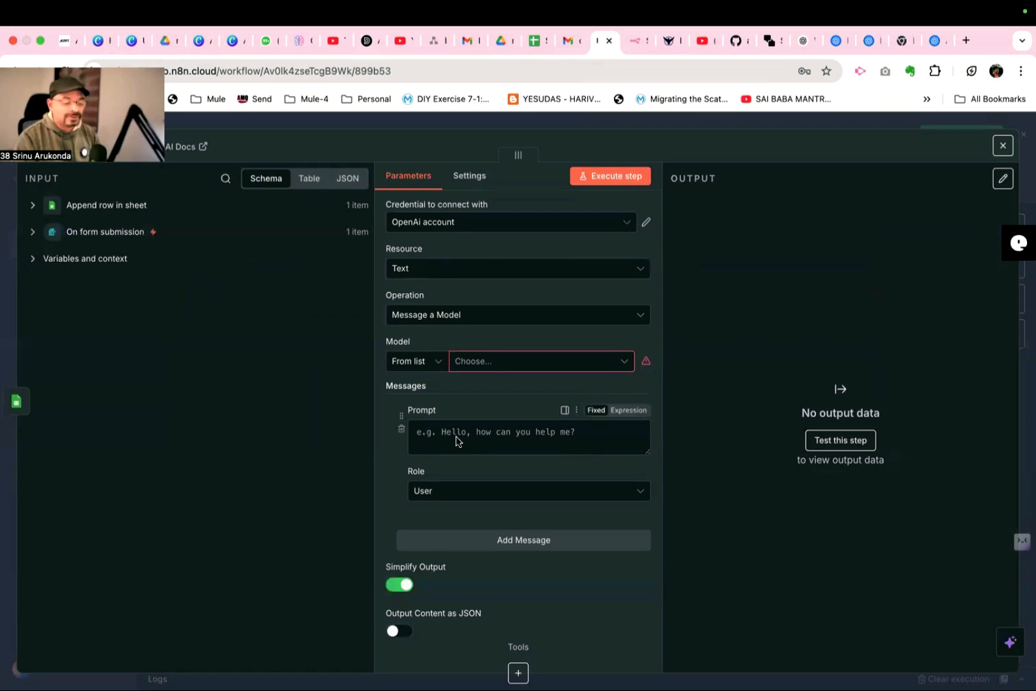
Insert the Doubt field from the On form submission data into the message prompt.
left_click(436, 429)
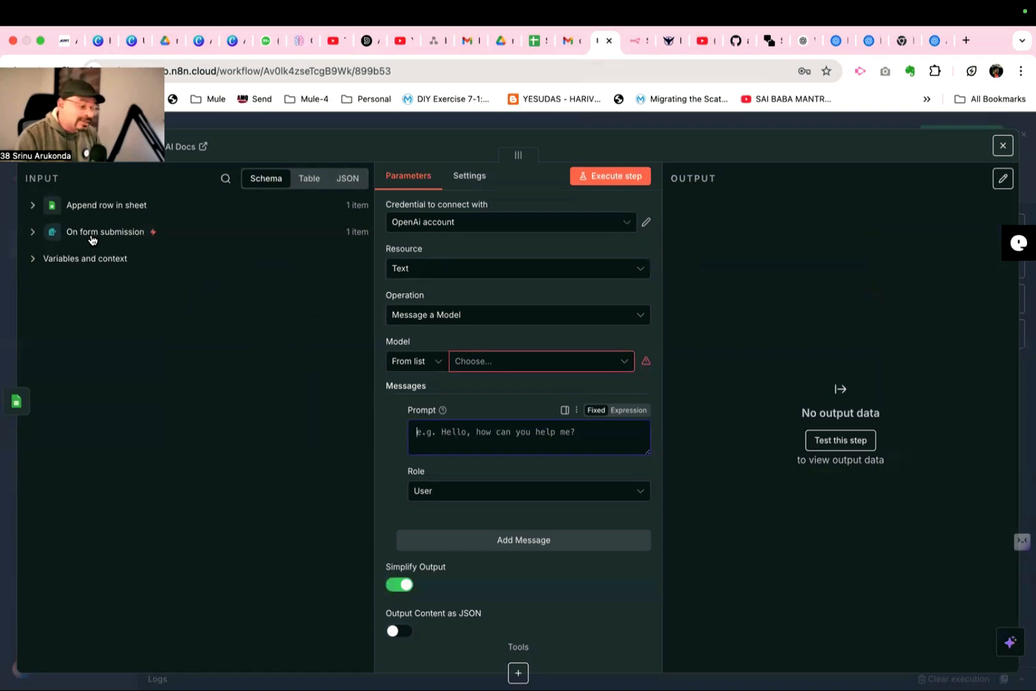
left_click(34, 232)
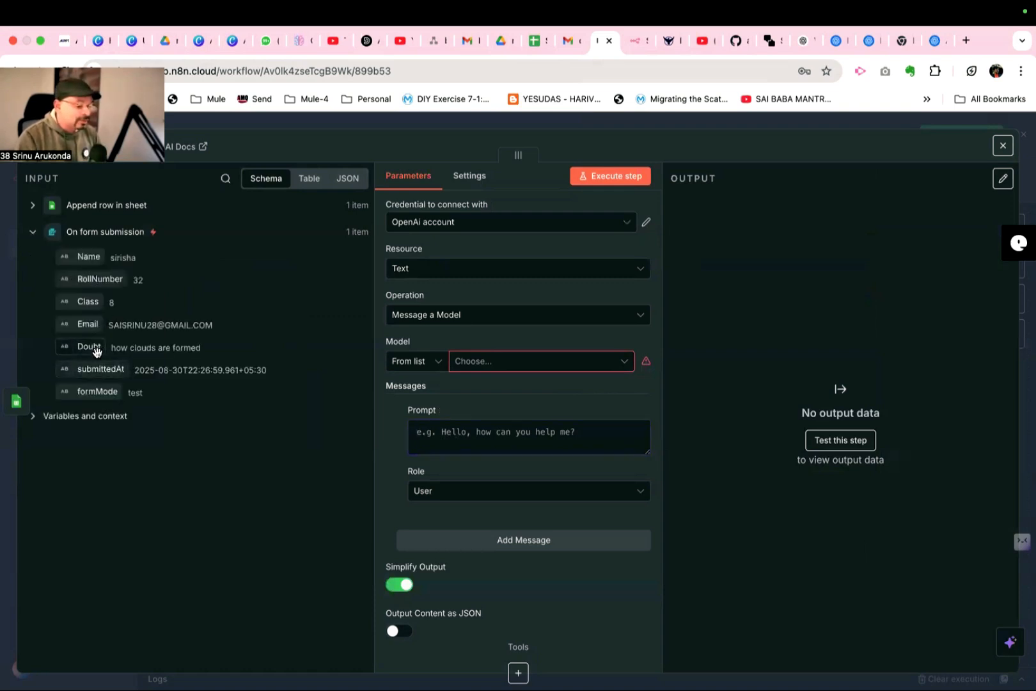
left_click_drag(97, 351, 436, 451)
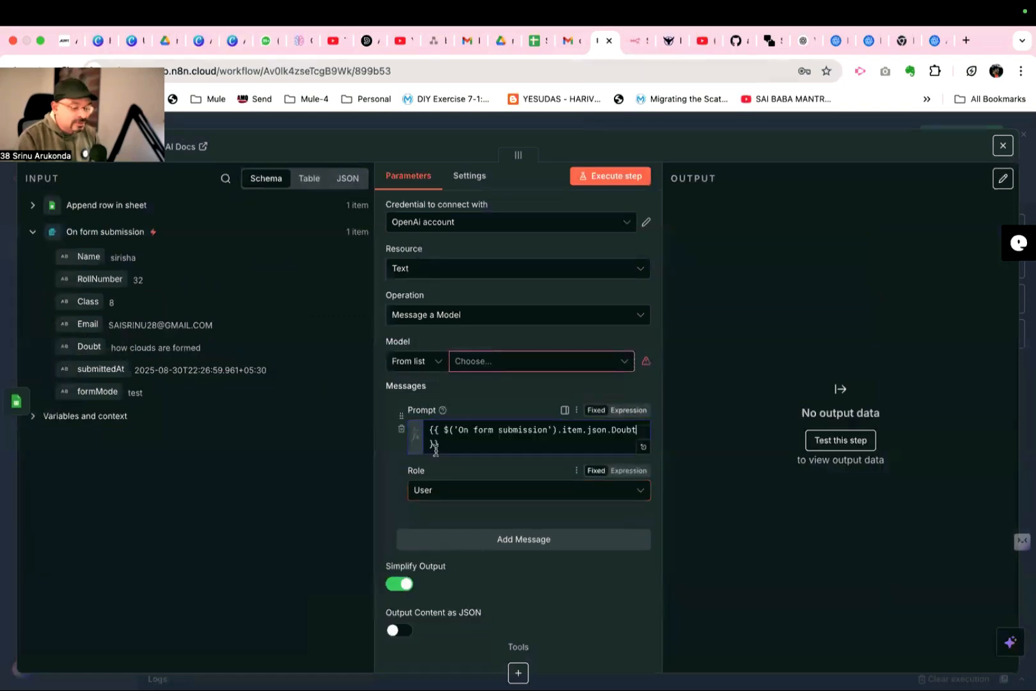
Set the model of the Message a model node to GPT-4.1-MINI.
left_click(529, 366)
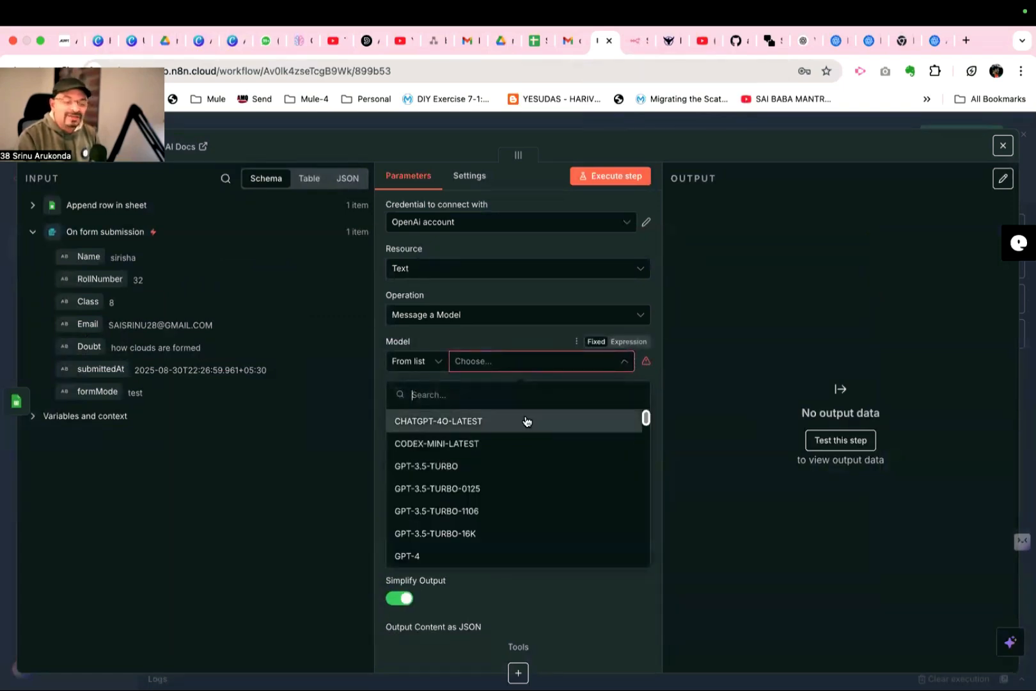
scroll(522, 477, "down", 5)
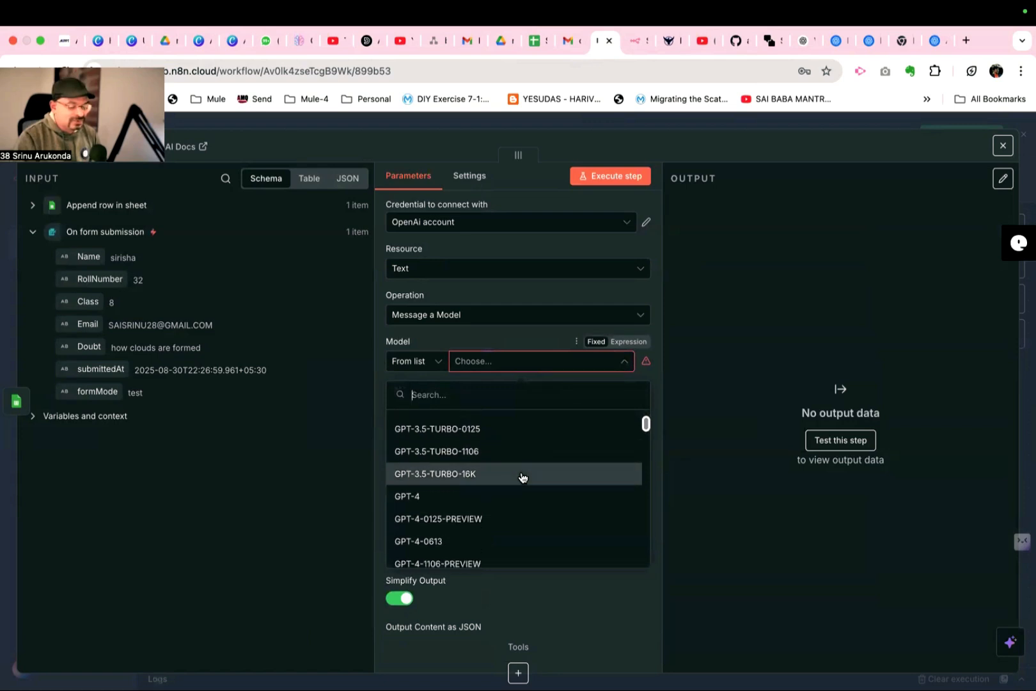
scroll(522, 477, "down", 5)
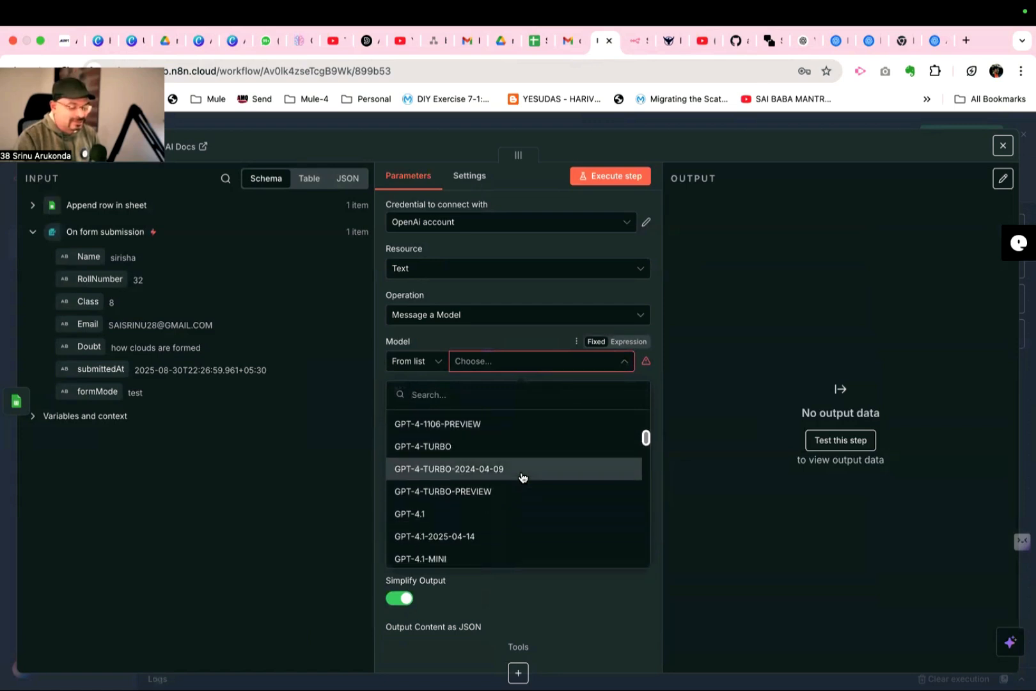
left_click(462, 530)
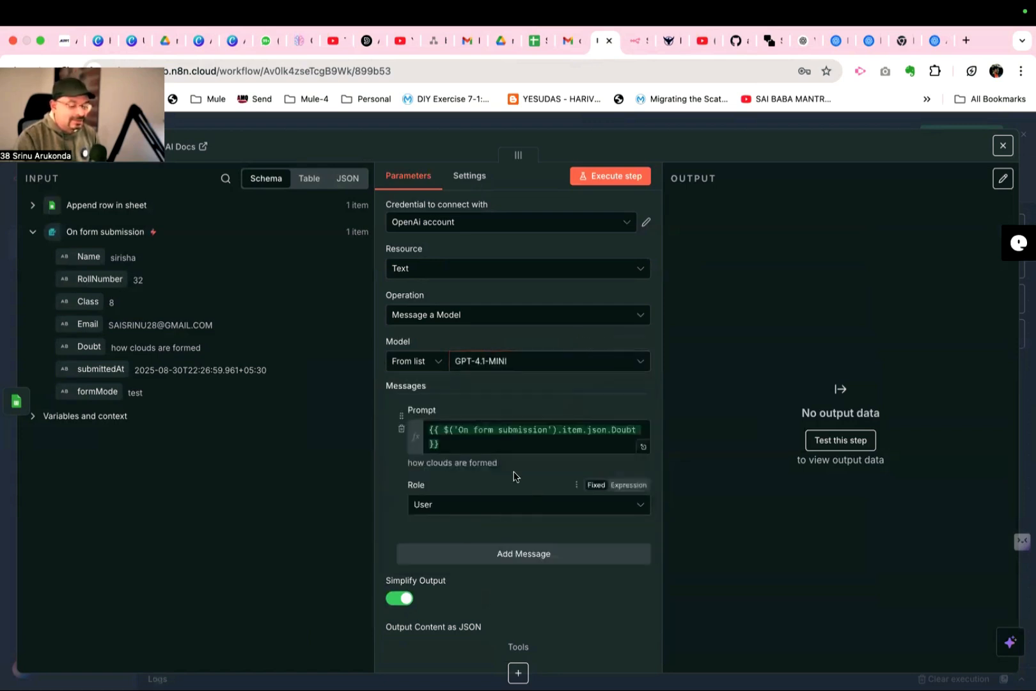
Insert "you are a high school teacher , " before the Doubt expression in the message prompt.
left_click(431, 429)
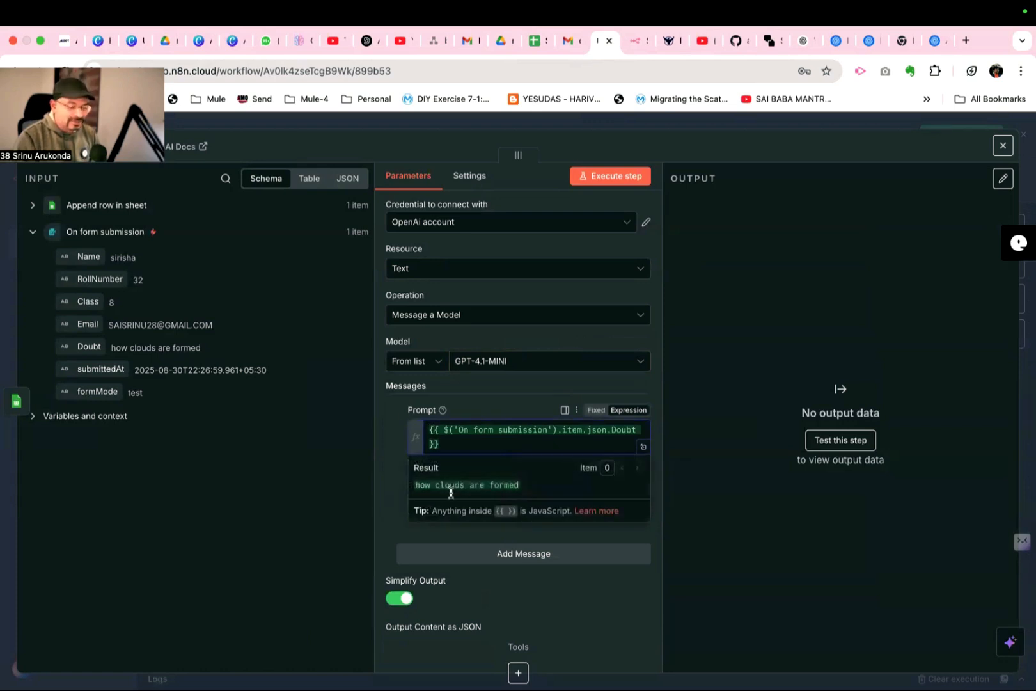
type("you ")
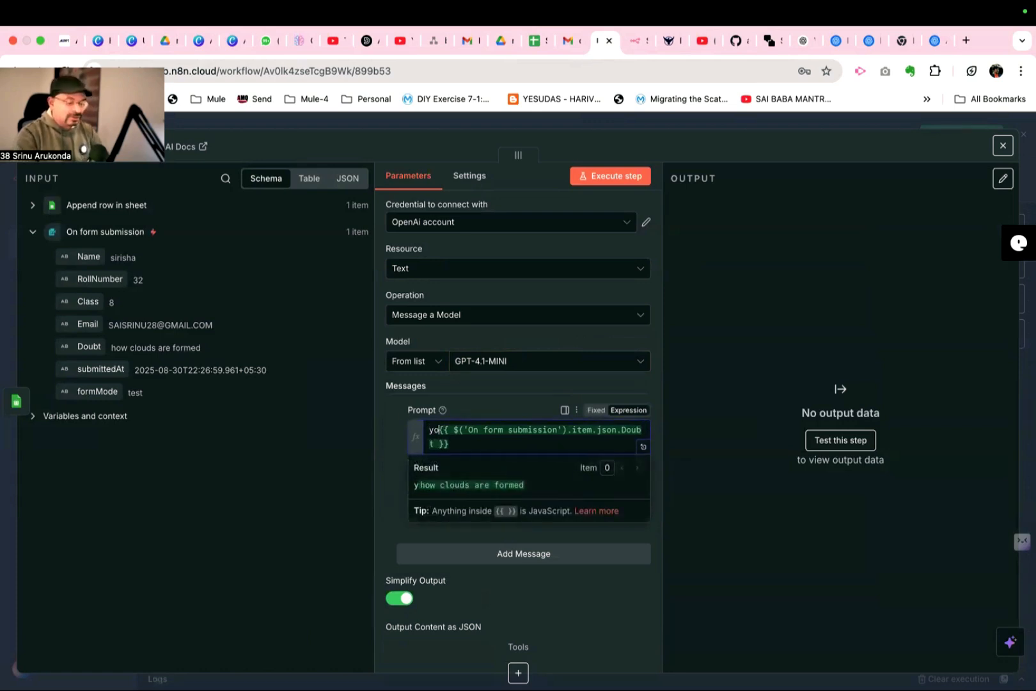
type("are a high")
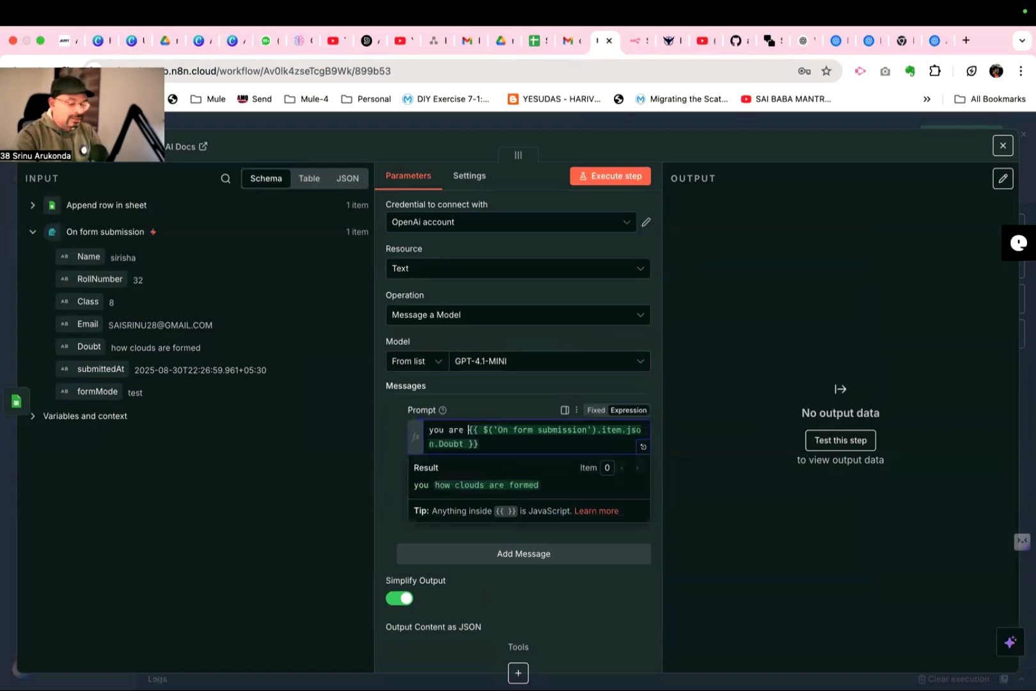
type(" s")
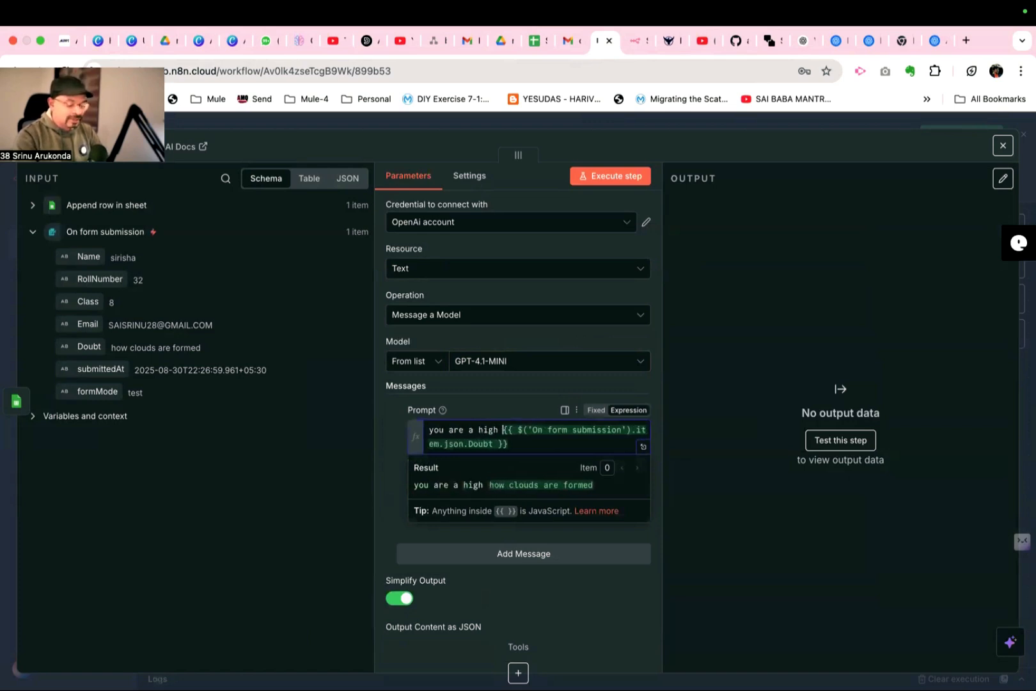
type("ch")
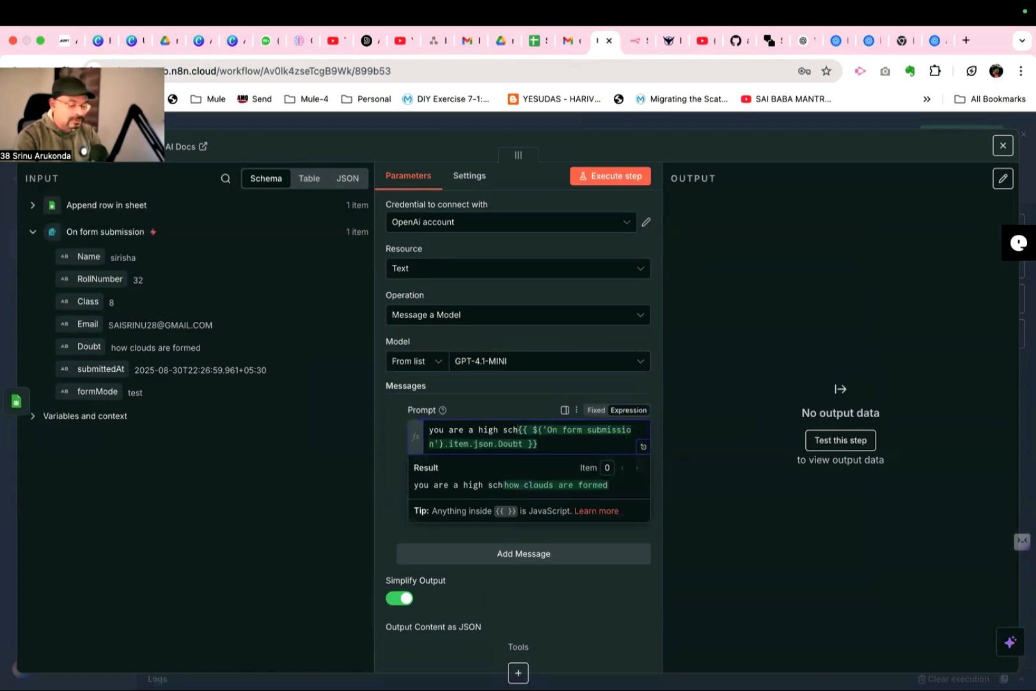
type("ool teach")
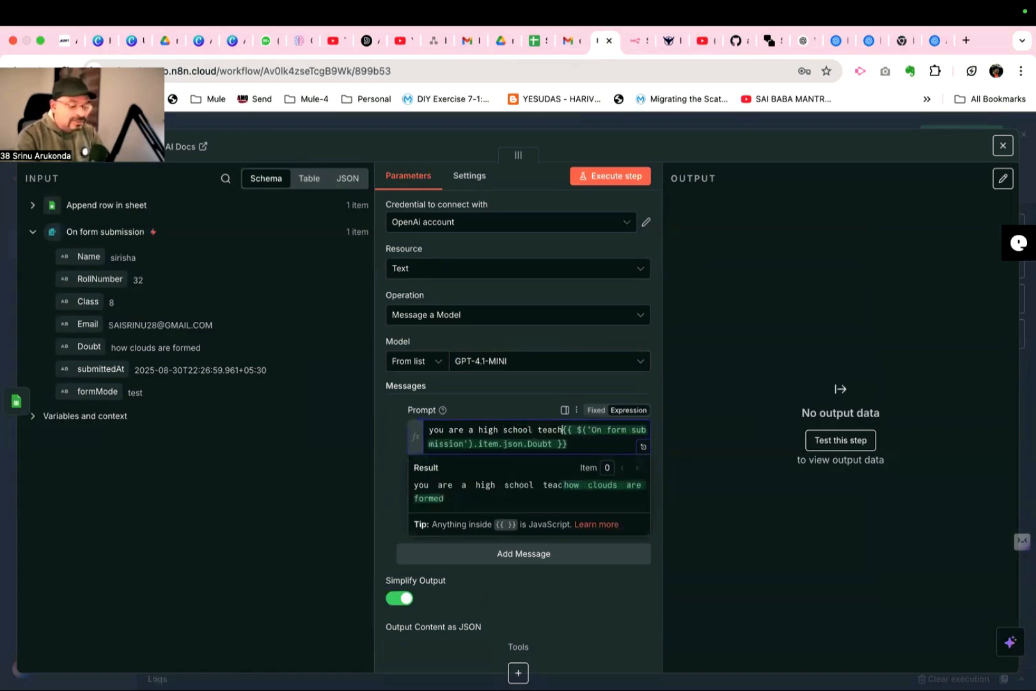
type("er , ople")
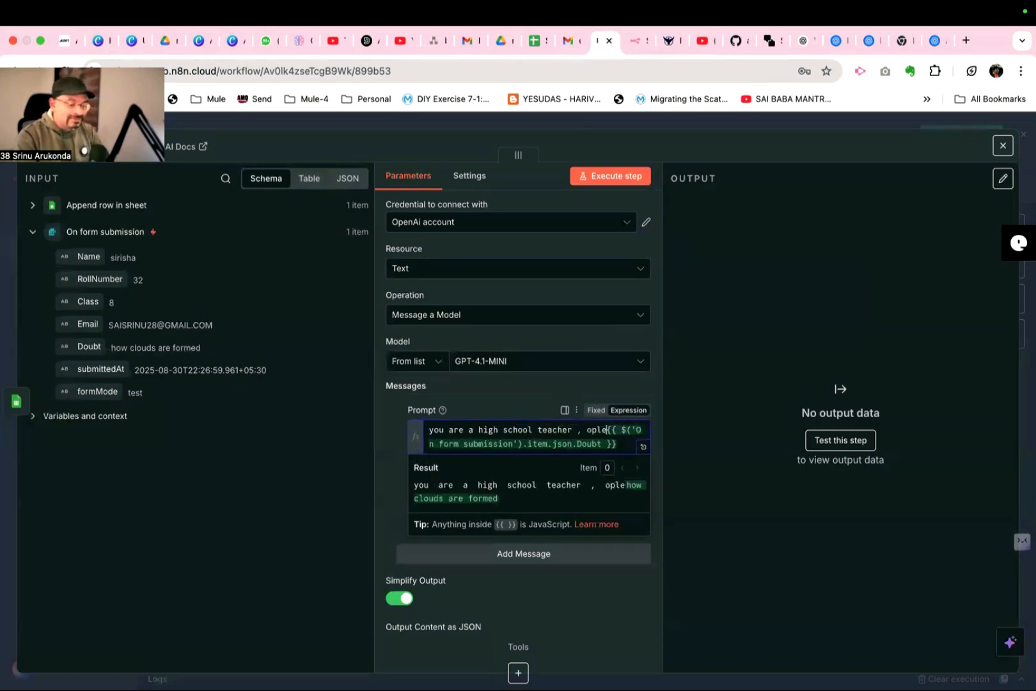
key("BackSpace")
key("BackSpace")
key("BackSpace")
key("BackSpace")
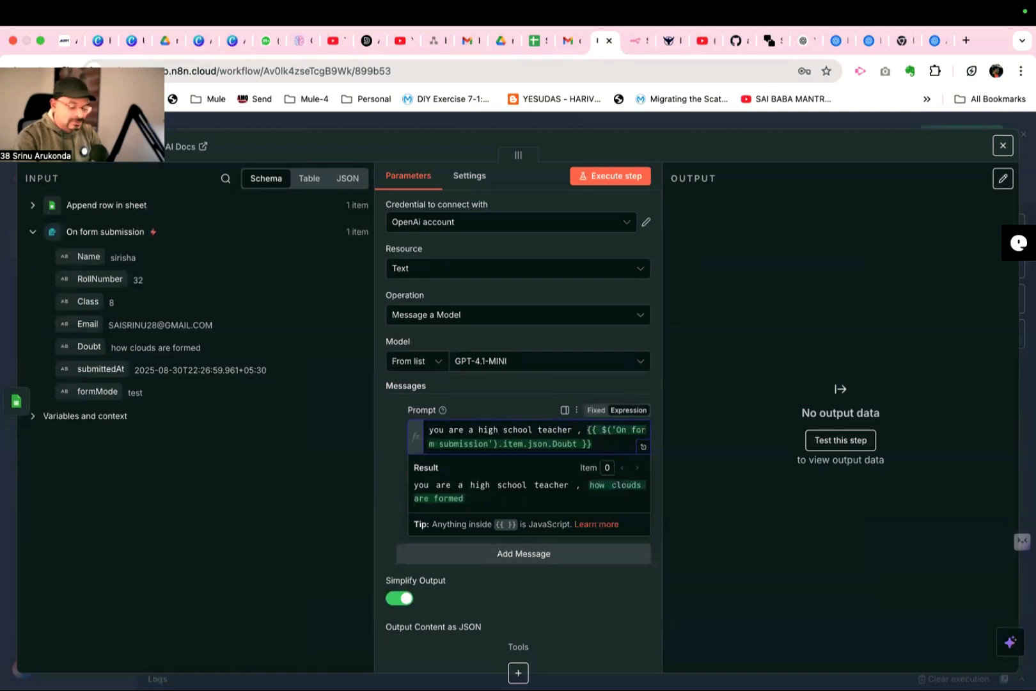
Extend the prompt text before the Doubt expression with "please clarify this doubt: ".
type("please clar")
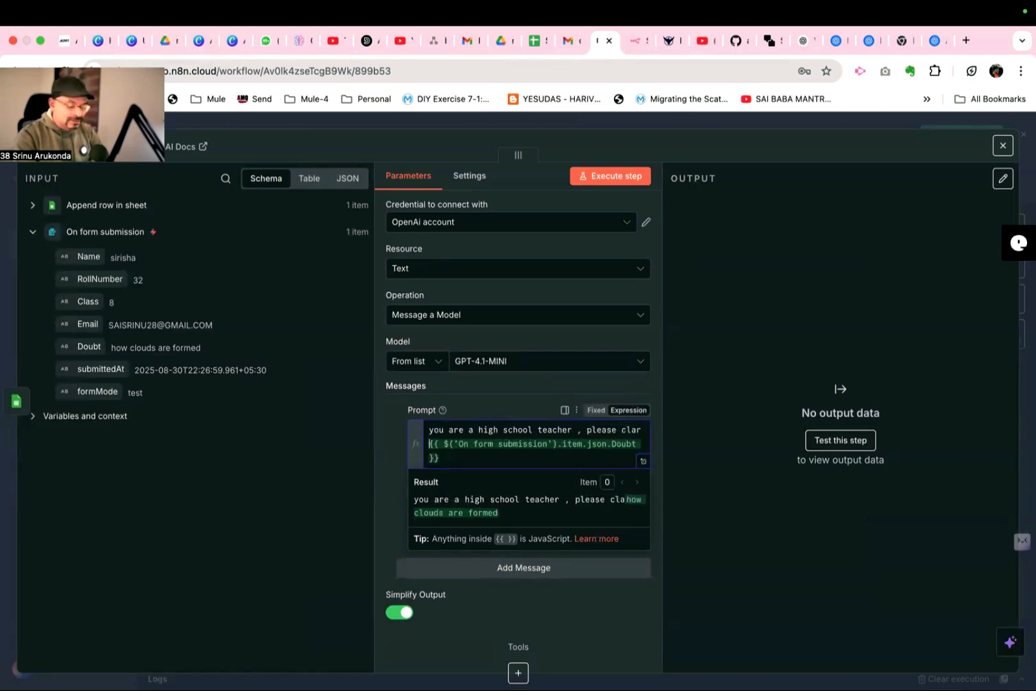
type("igy")
key("BackSpace")
key("BackSpace")
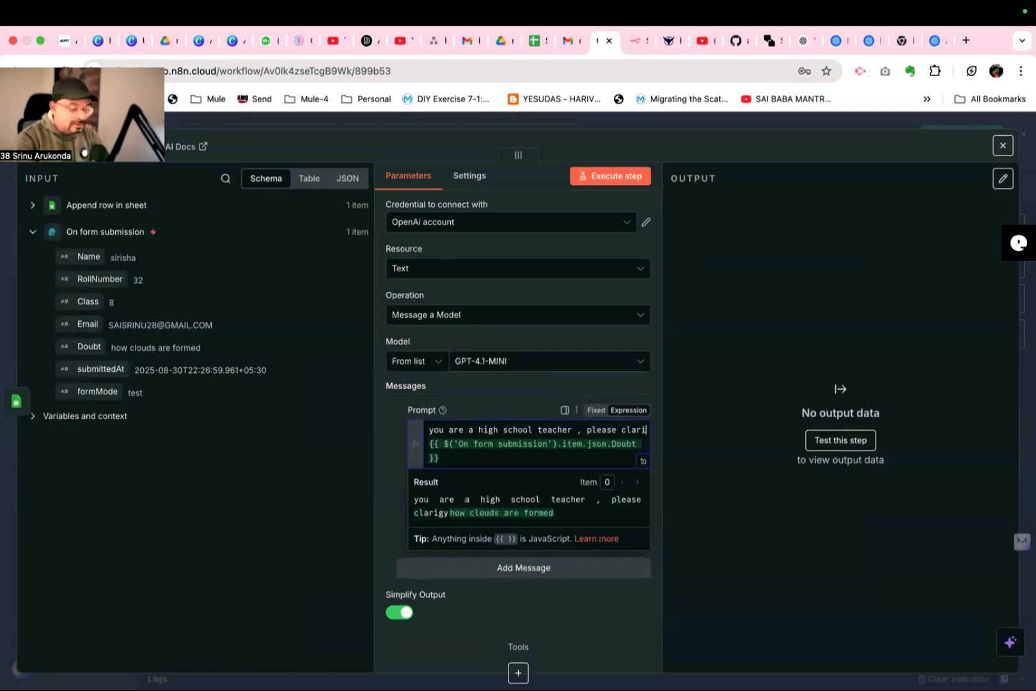
type("fy thie so")
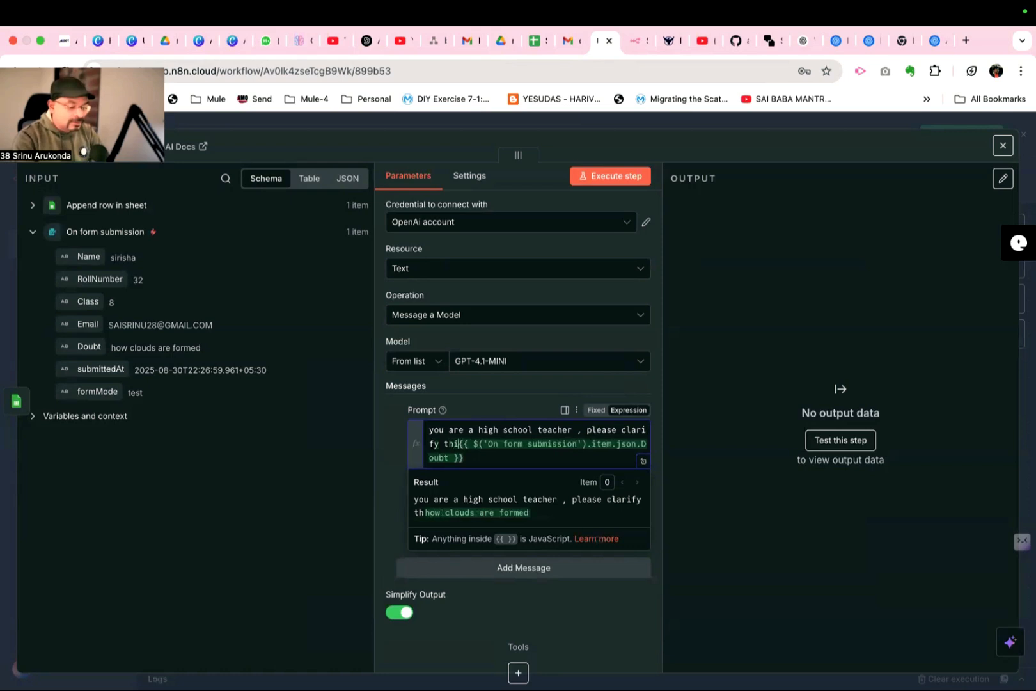
key("BackSpace")
key("BackSpace")
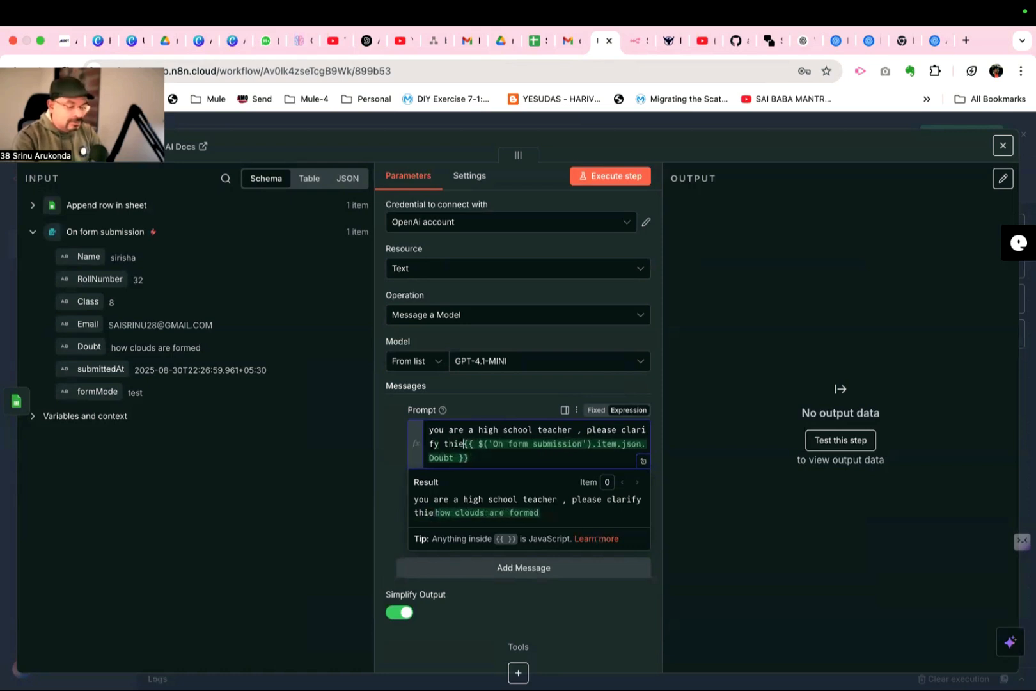
key("BackSpace")
key("BackSpace")
type("s doubt")
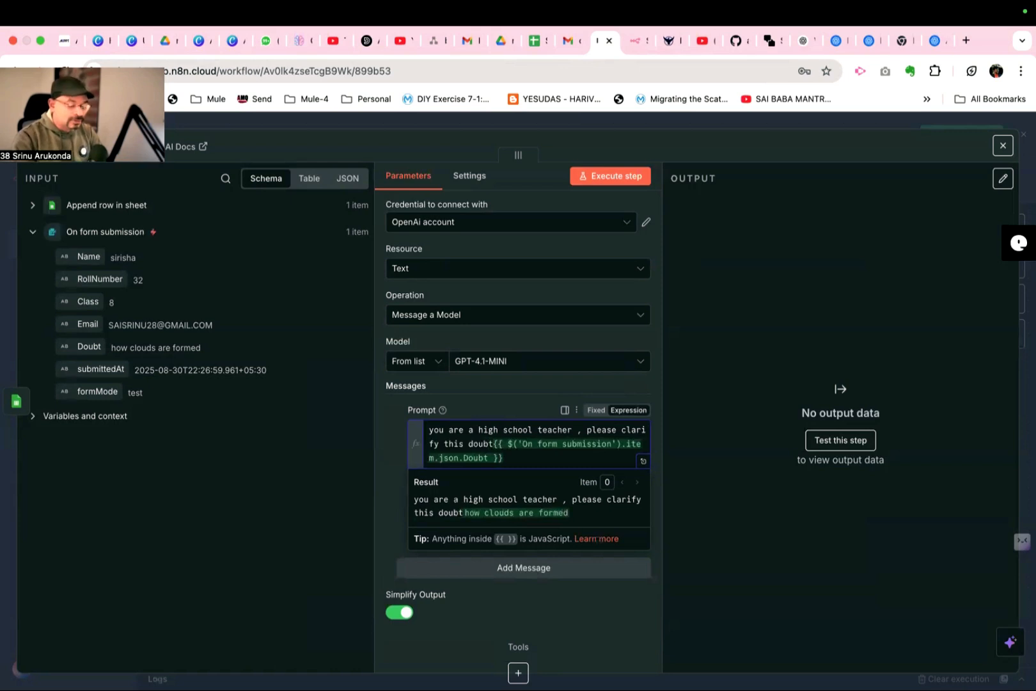
type(":")
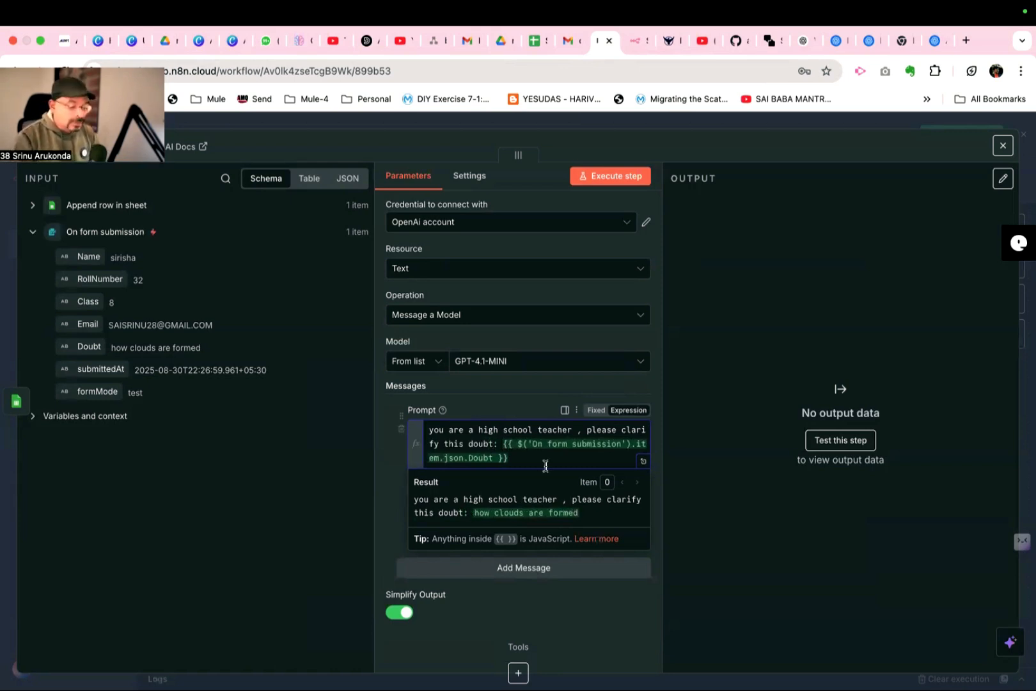
left_click_drag(524, 462, 420, 432)
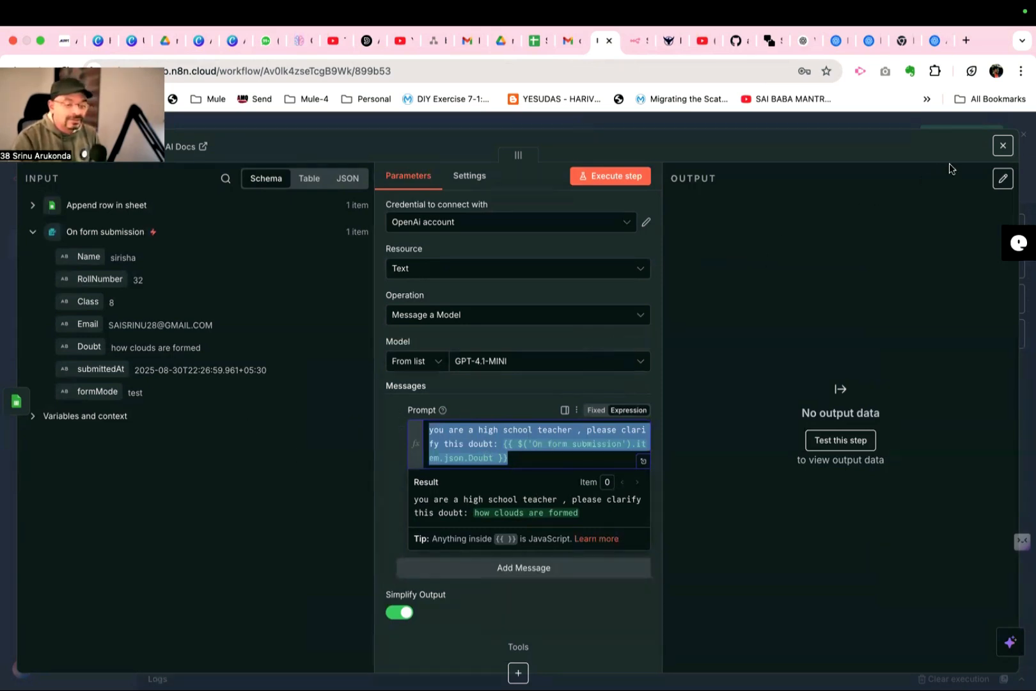
Close the Message a model node, then save and execute the workflow.
left_click(1003, 145)
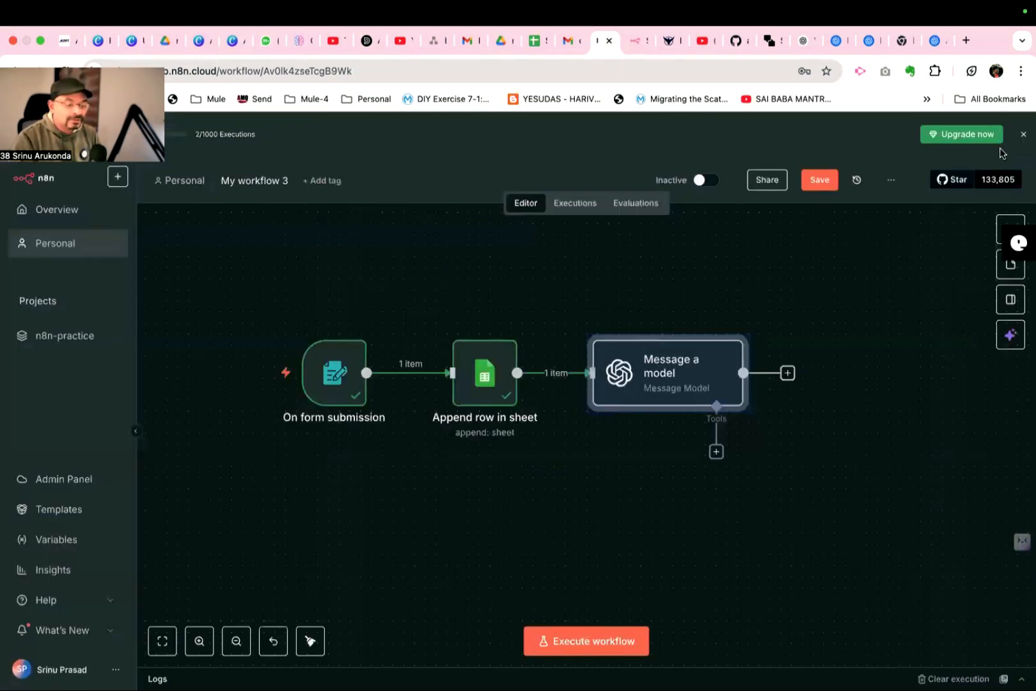
left_click(819, 183)
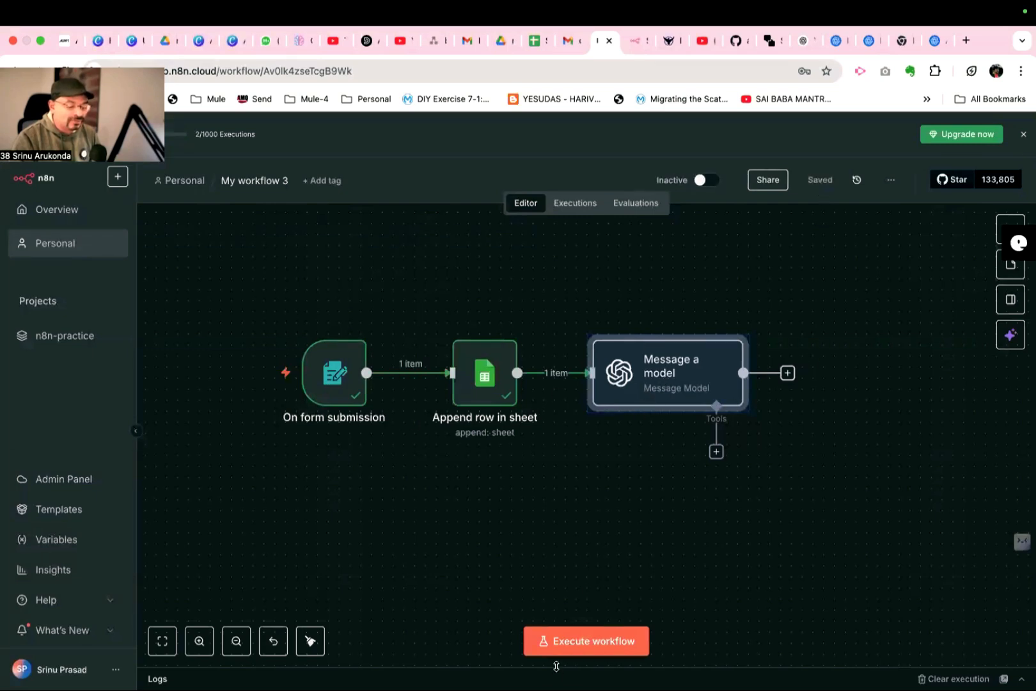
left_click(574, 644)
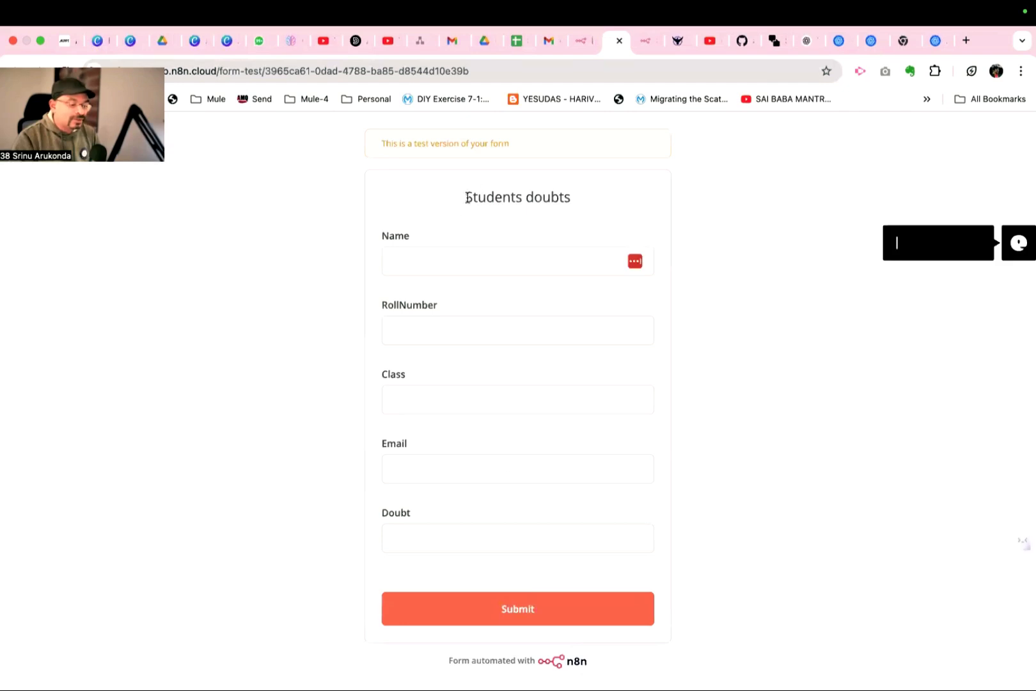
Fill in the Students doubts form with the student's name, roll number and email, class 7 and doubt "what is economics", and submit it.
left_click(452, 249)
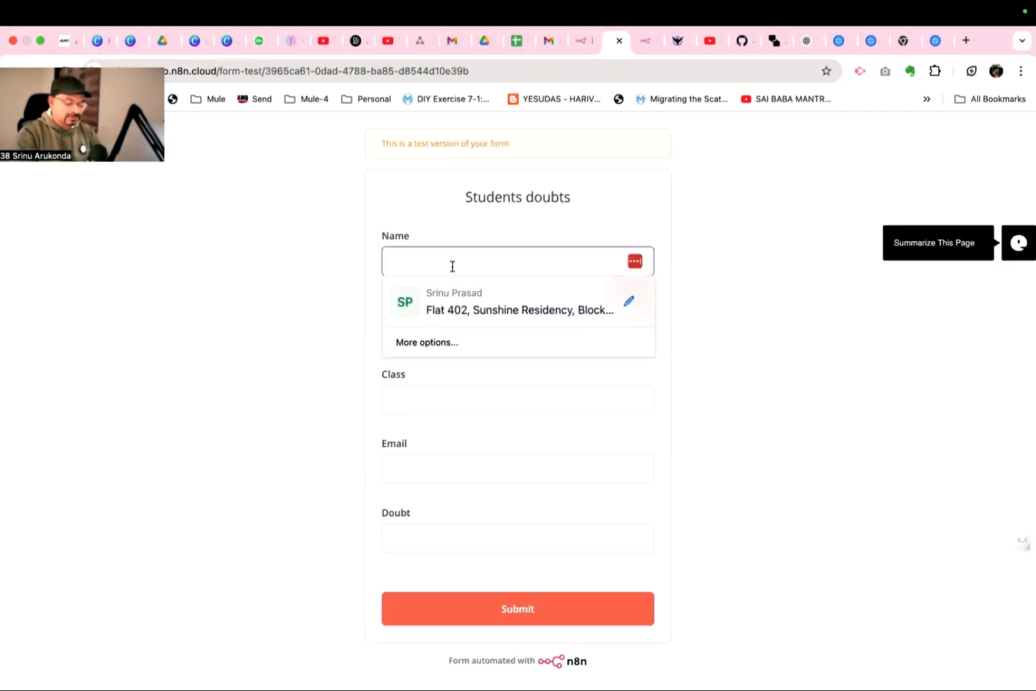
type("venu")
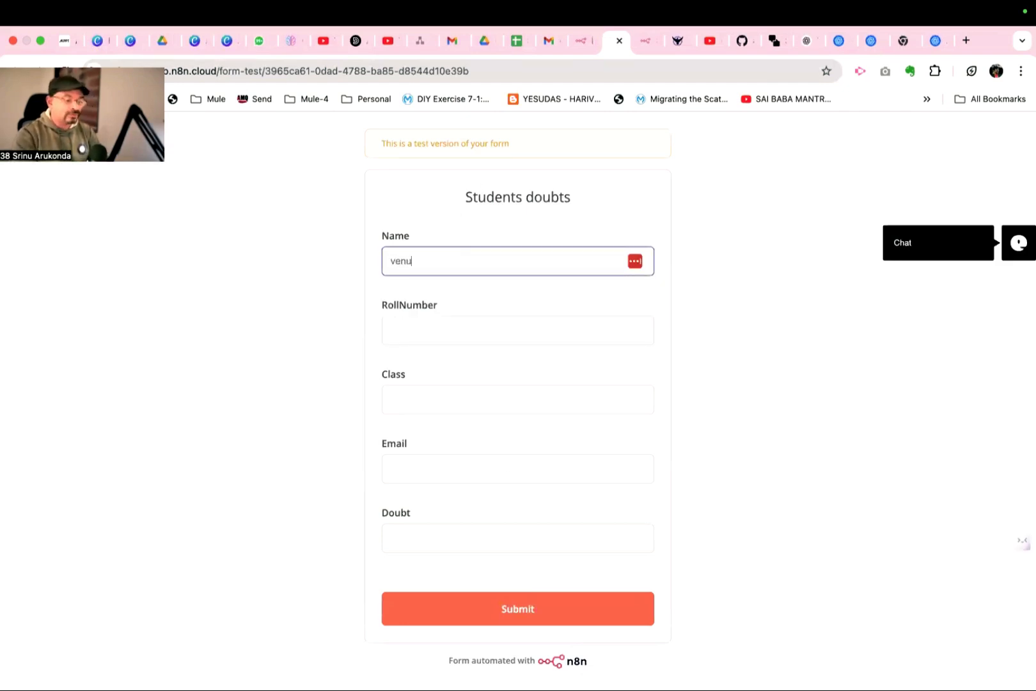
left_click(440, 324)
type("77")
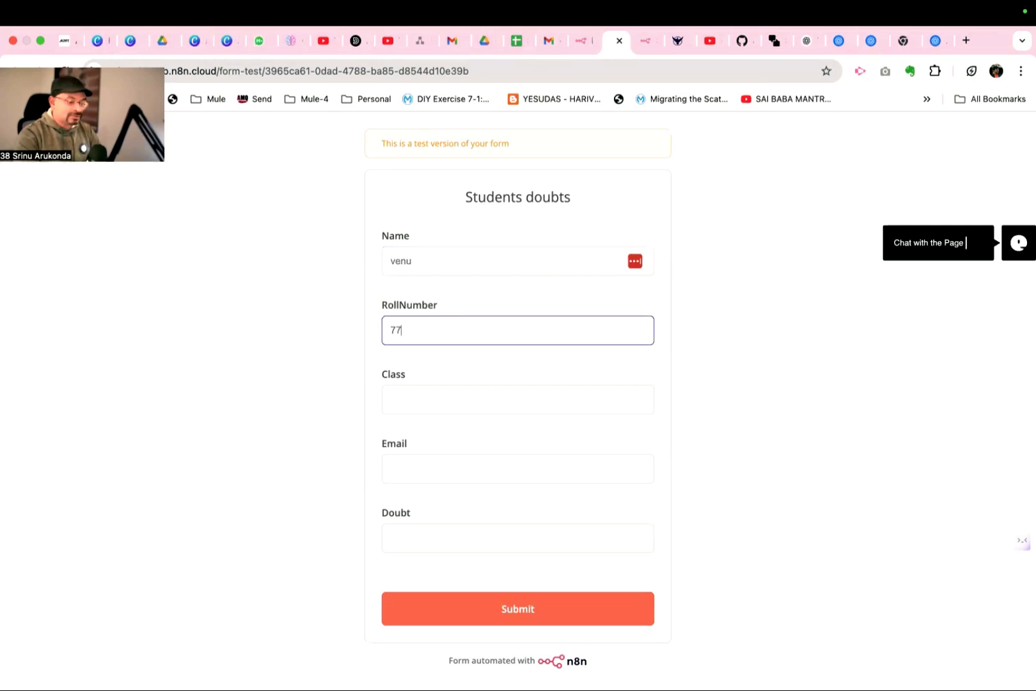
left_click(432, 407)
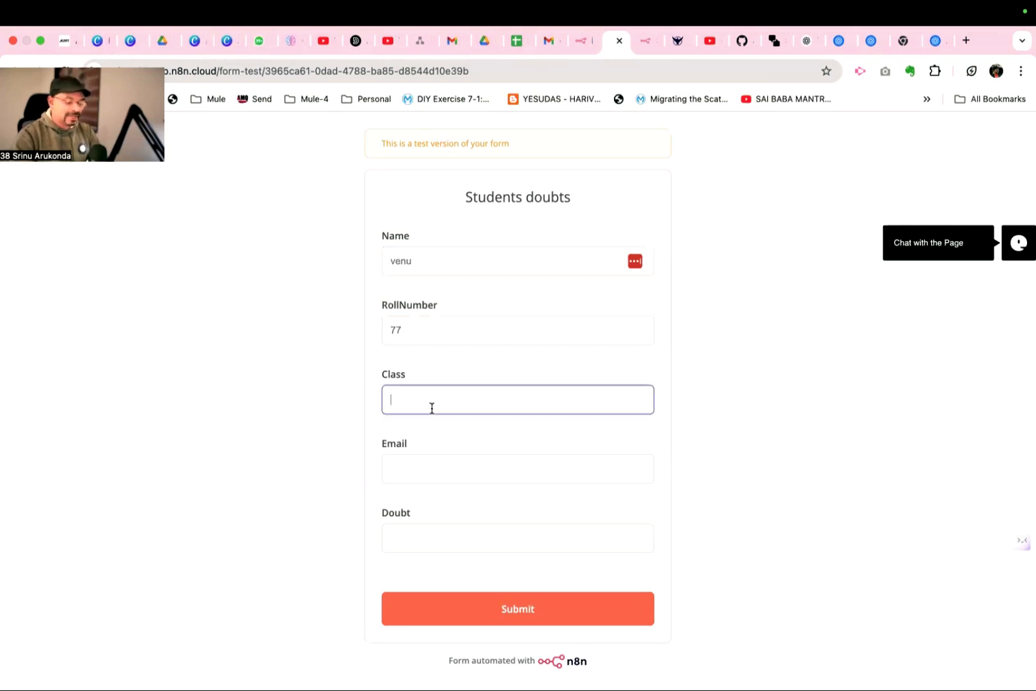
left_click(417, 474)
left_click(465, 531)
left_click(441, 541)
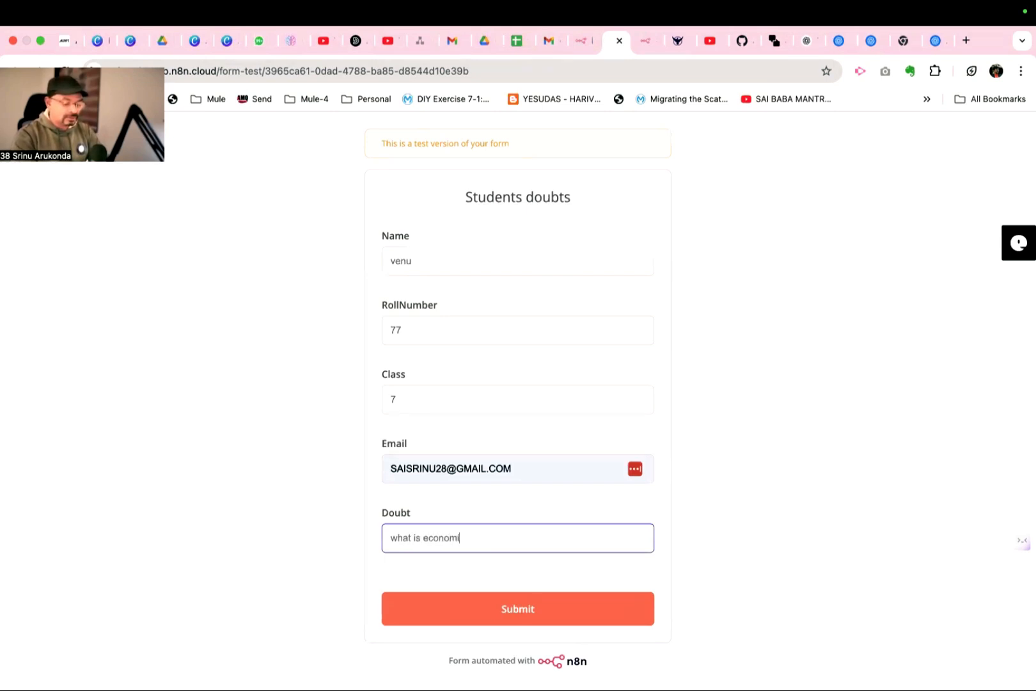
left_click(471, 601)
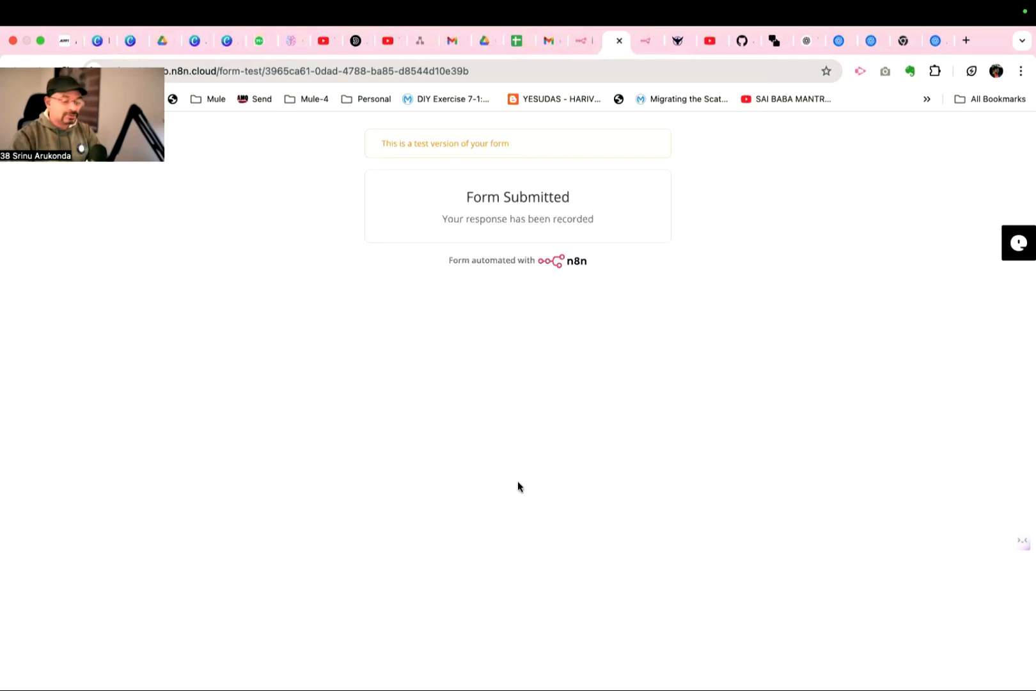
Switch to the doubts spreadsheet and check the Doubt cell of the newly submitted row.
left_click(583, 41)
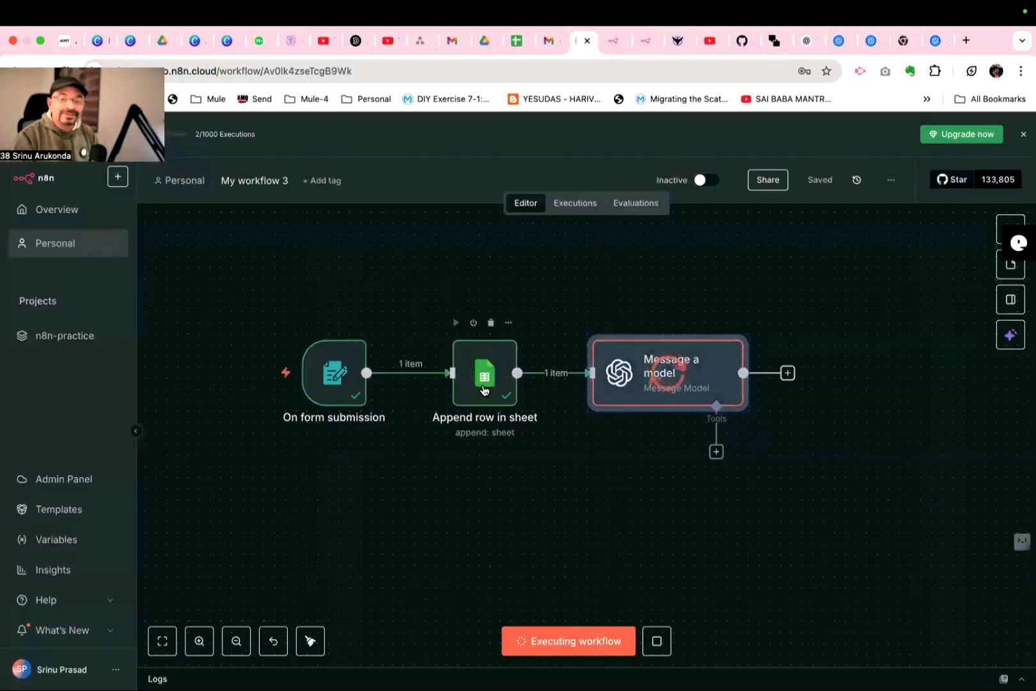
left_click(517, 43)
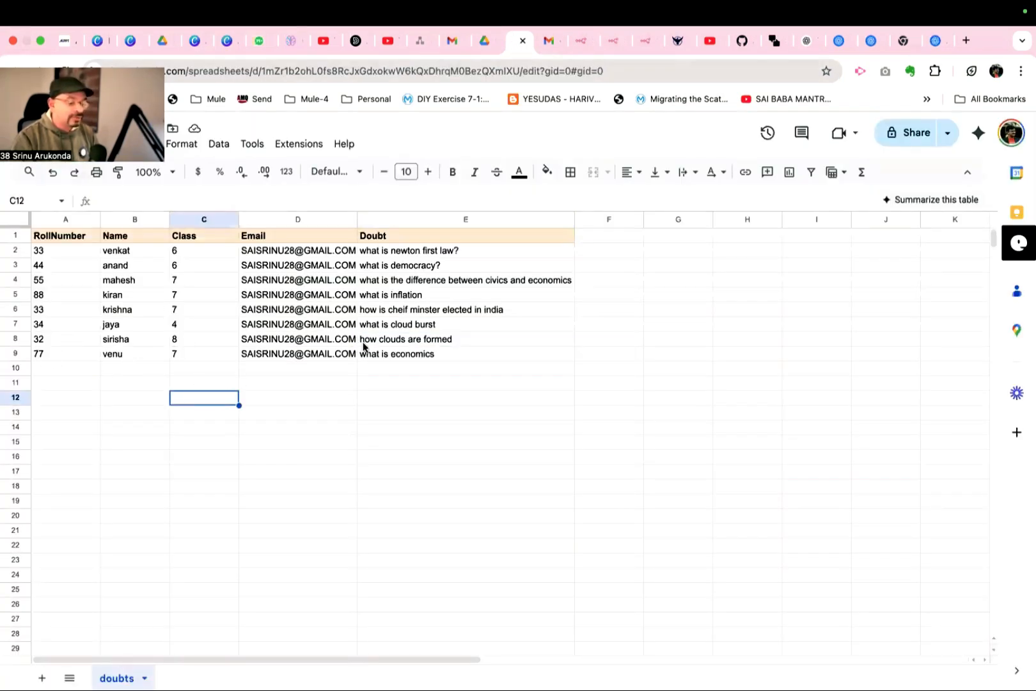
left_click(409, 357)
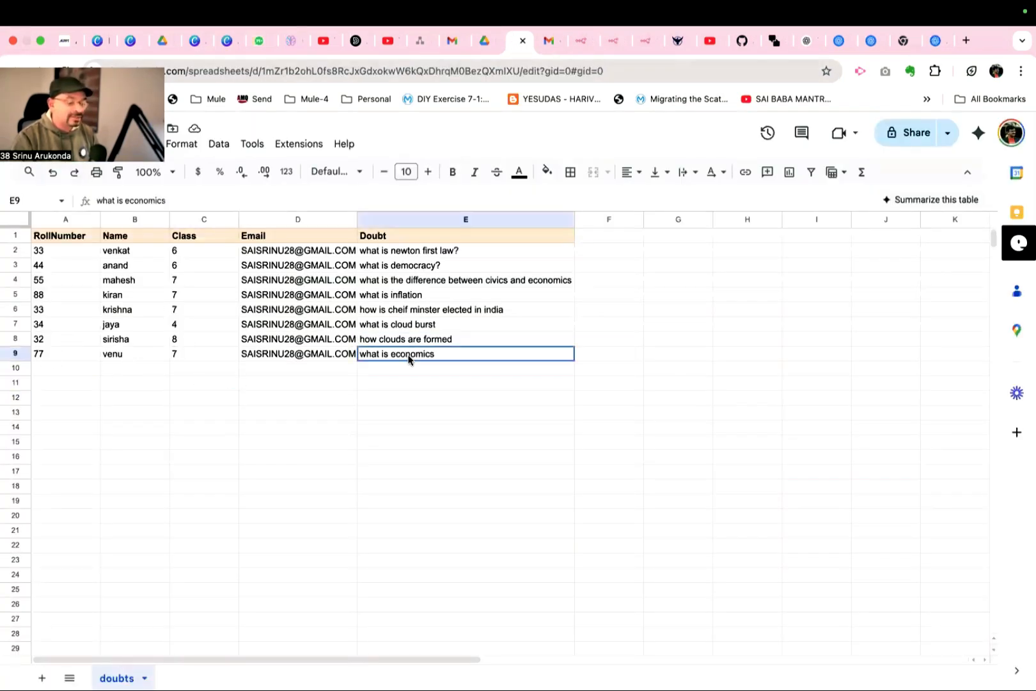
Switch back to the n8n workflow, examine the answer content in the Message a model node's output, and close the node.
left_click(583, 41)
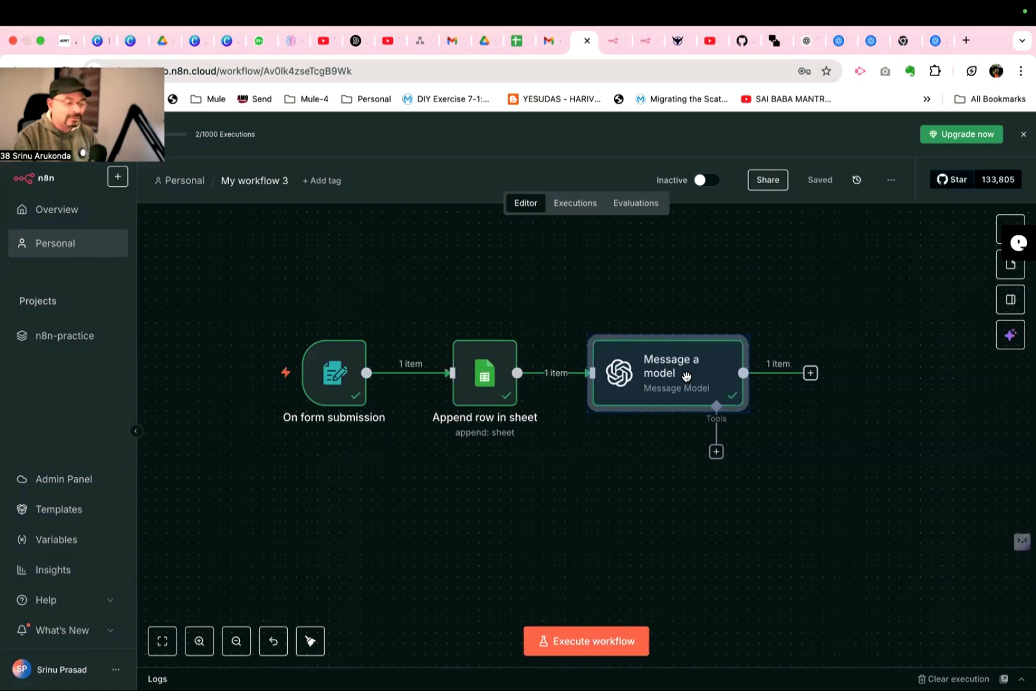
double_click(666, 401)
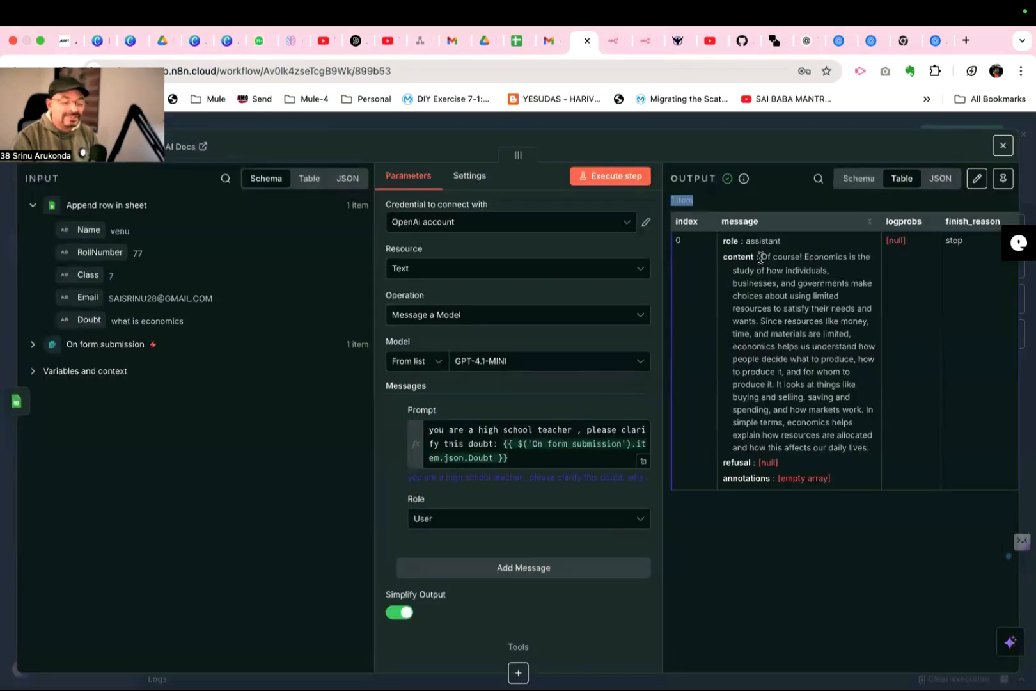
left_click_drag(763, 257, 819, 434)
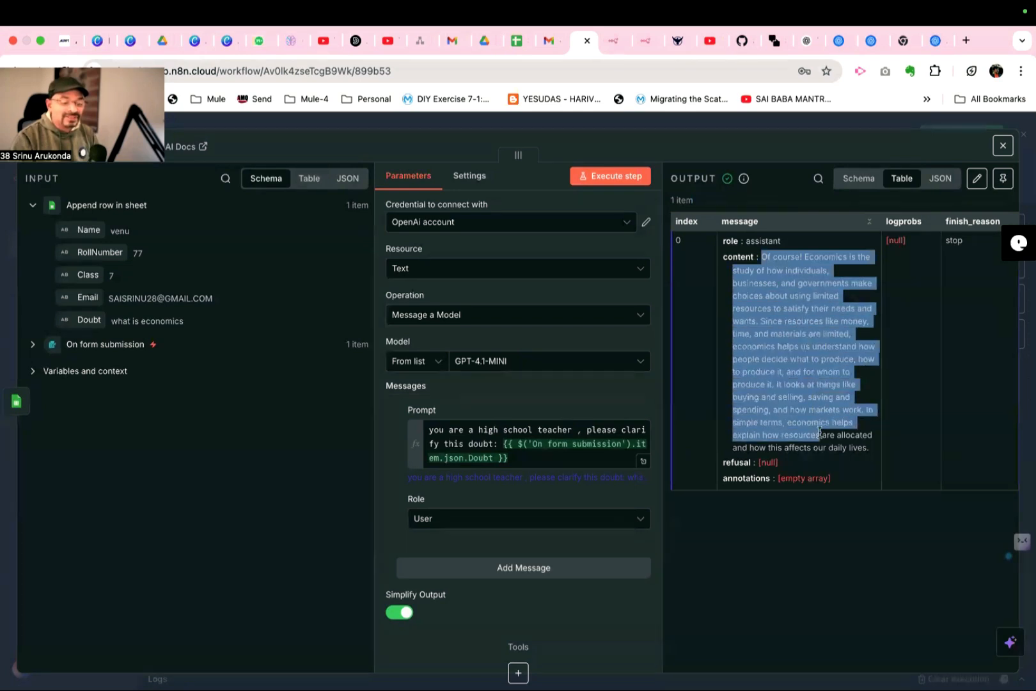
left_click(820, 305)
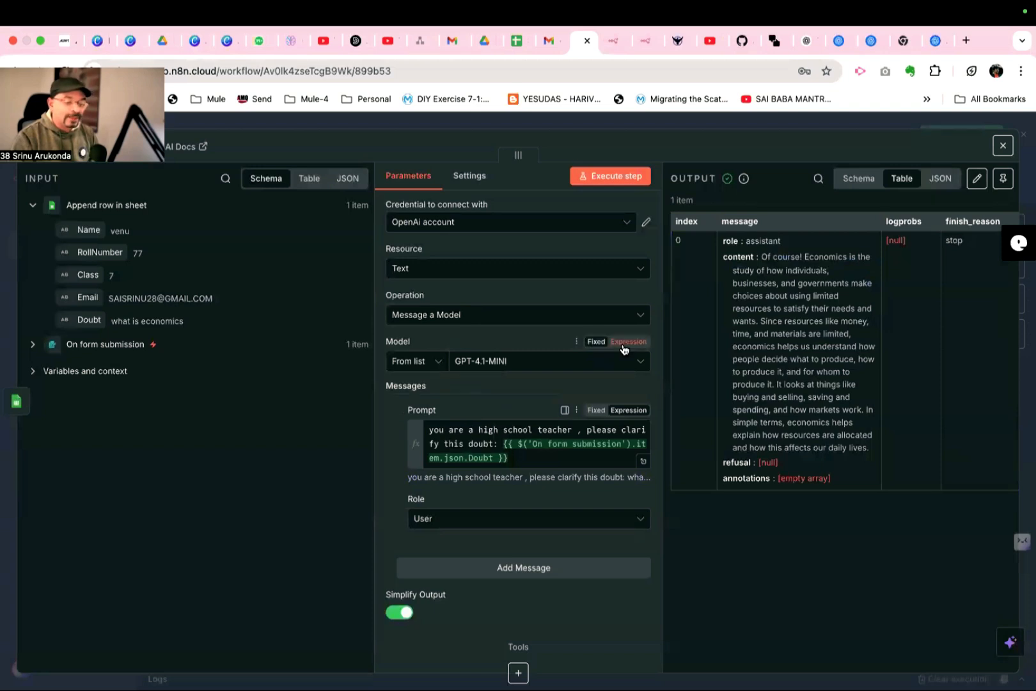
left_click(1003, 146)
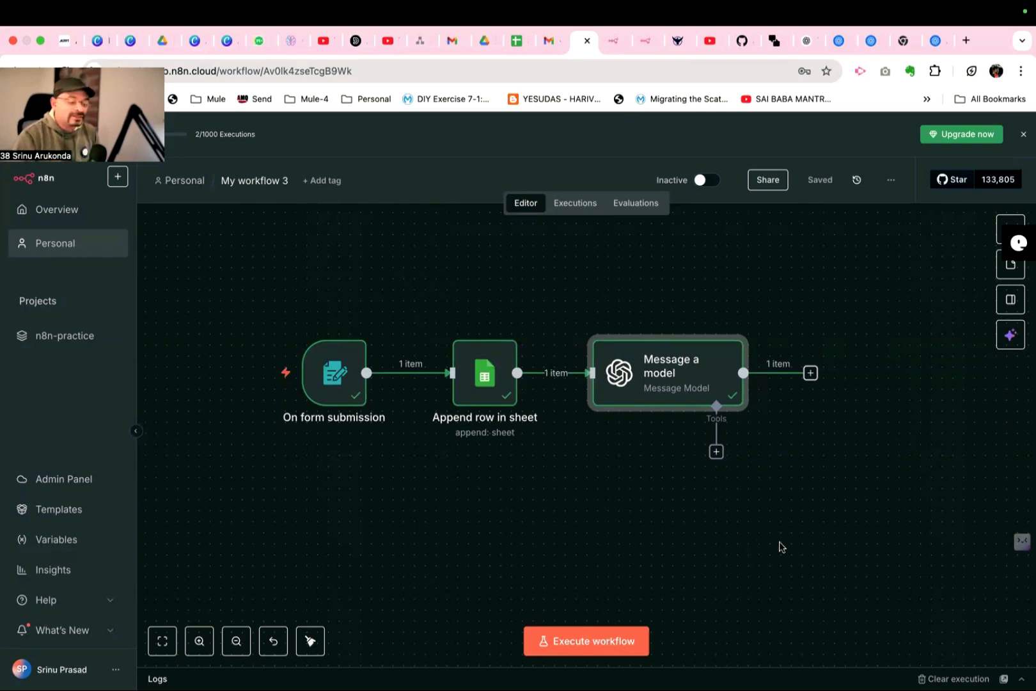
Add a Gmail "Send a message" node after the Message a model node and check its Gmail account credential.
left_click(810, 374)
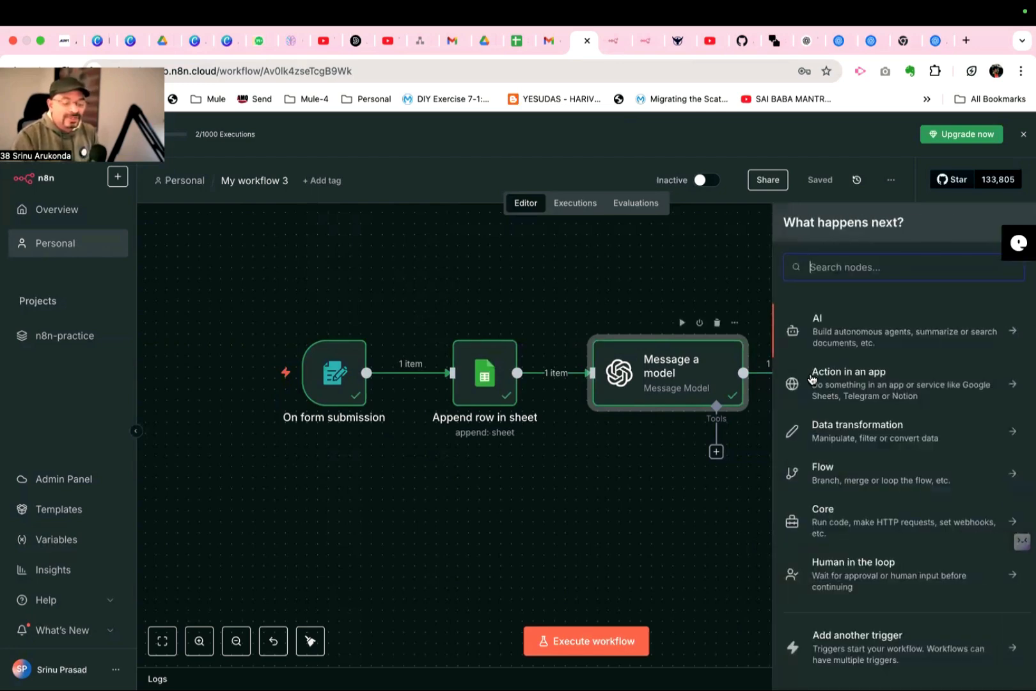
type("gm")
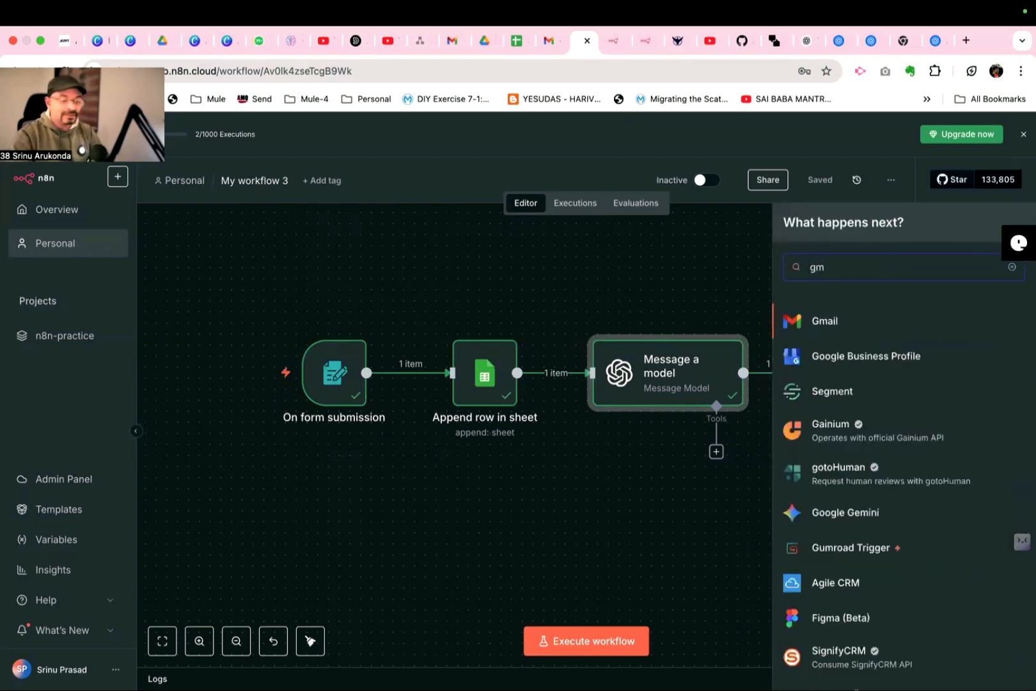
left_click(844, 327)
scroll(838, 499, "down", 5)
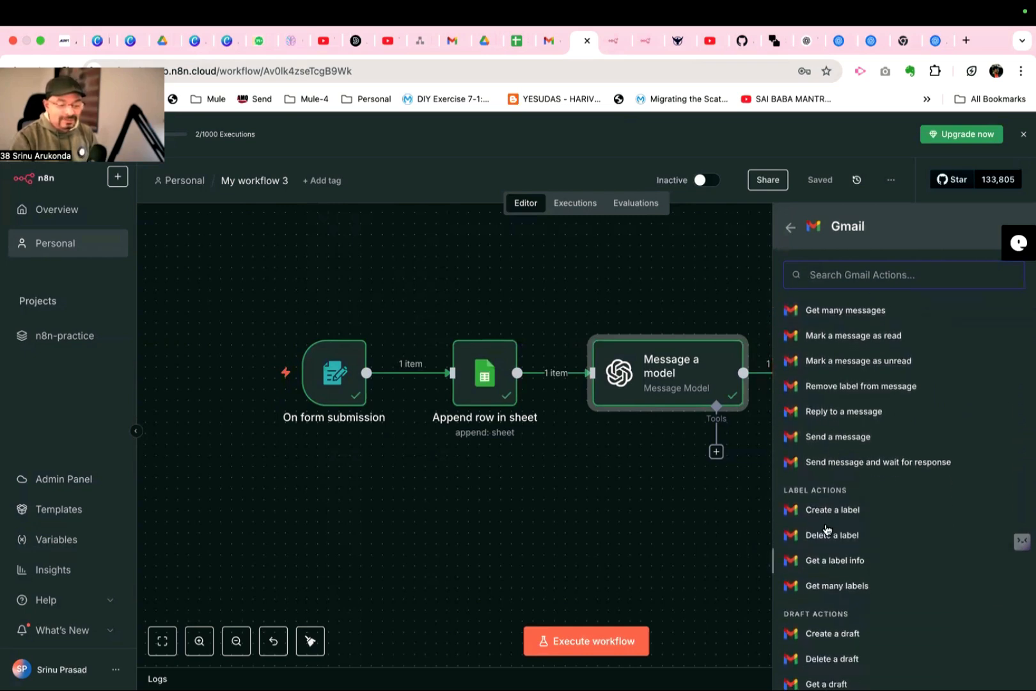
left_click(836, 438)
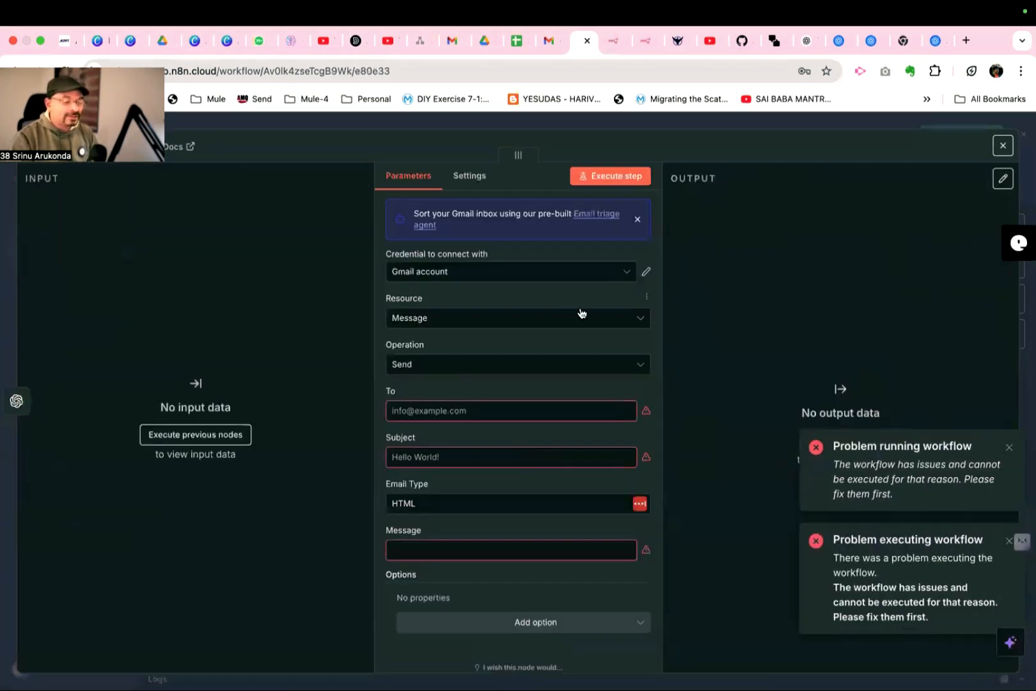
left_click(647, 274)
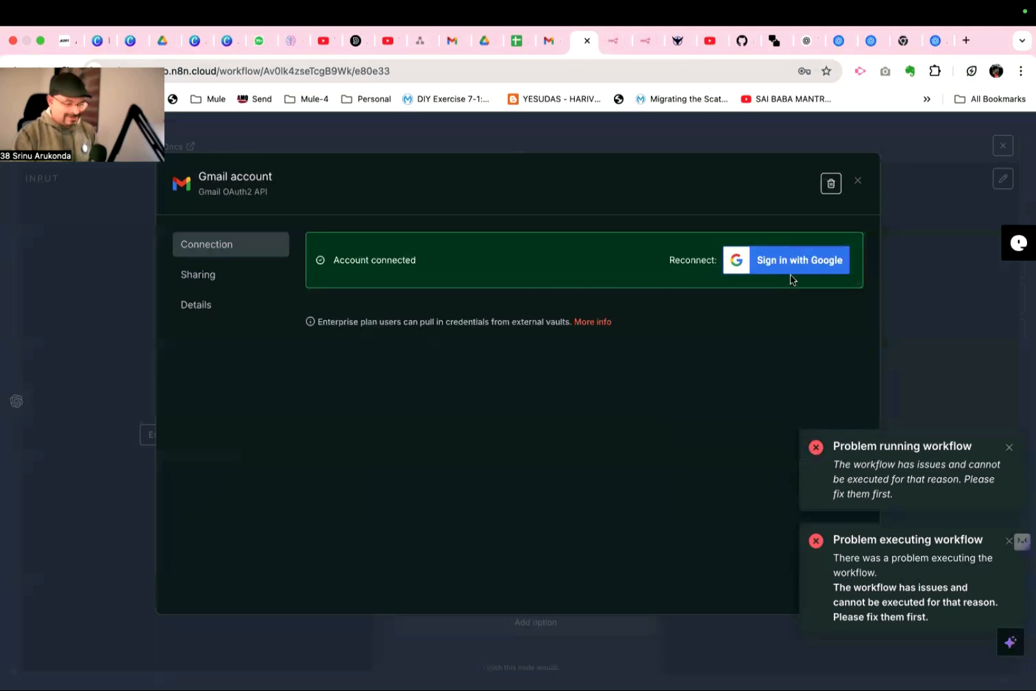
left_click(859, 181)
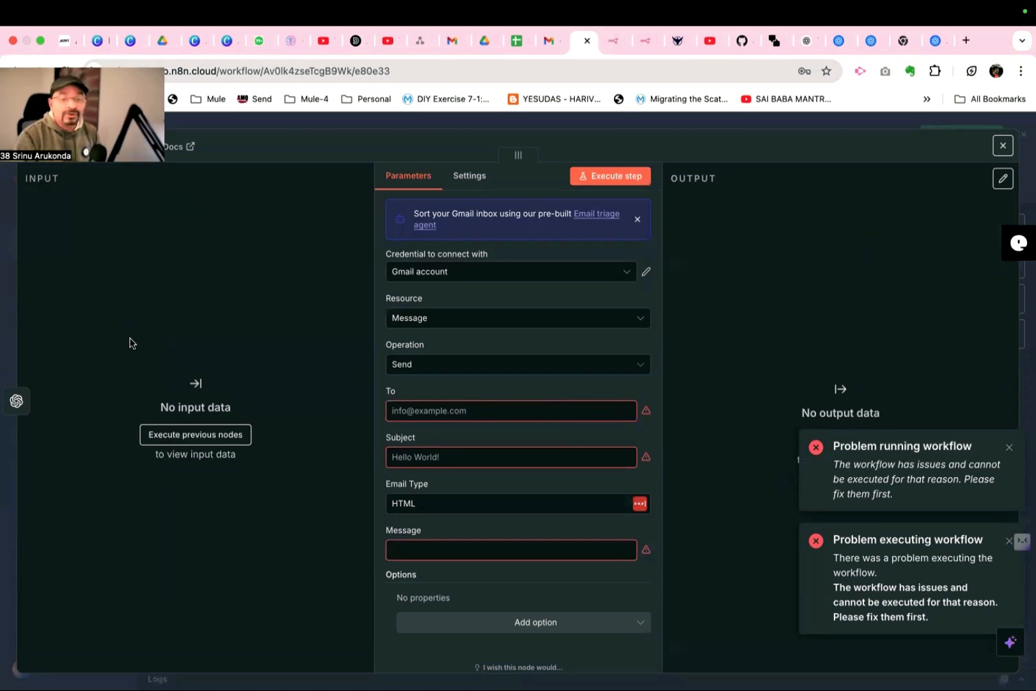
Try to load input data for the Send a message node by executing the previous nodes, and close the node.
left_click(218, 440)
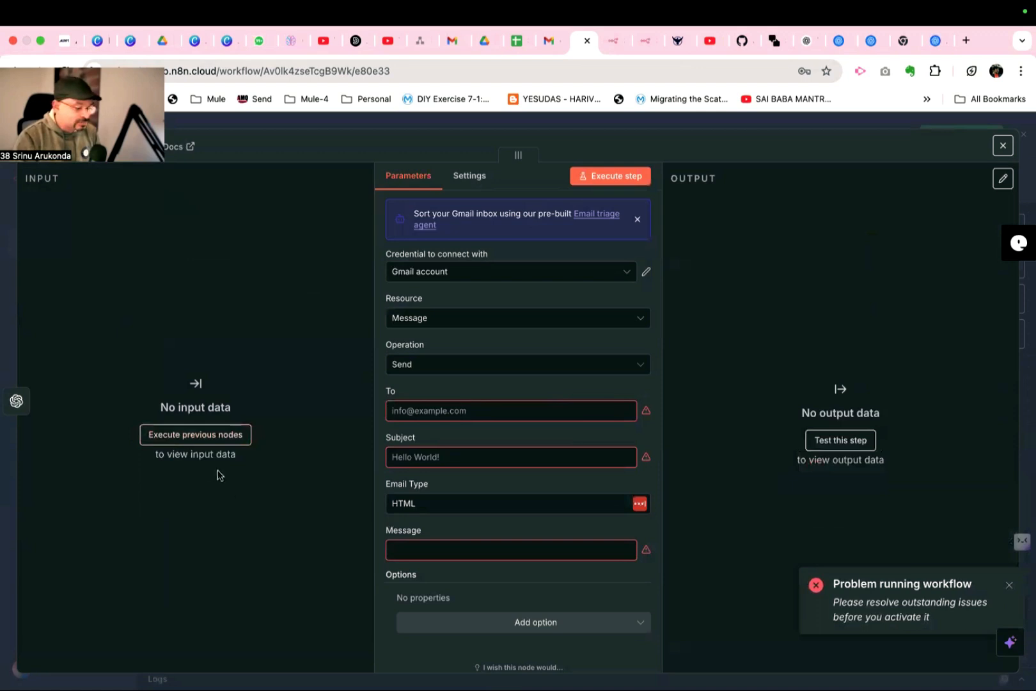
left_click(200, 435)
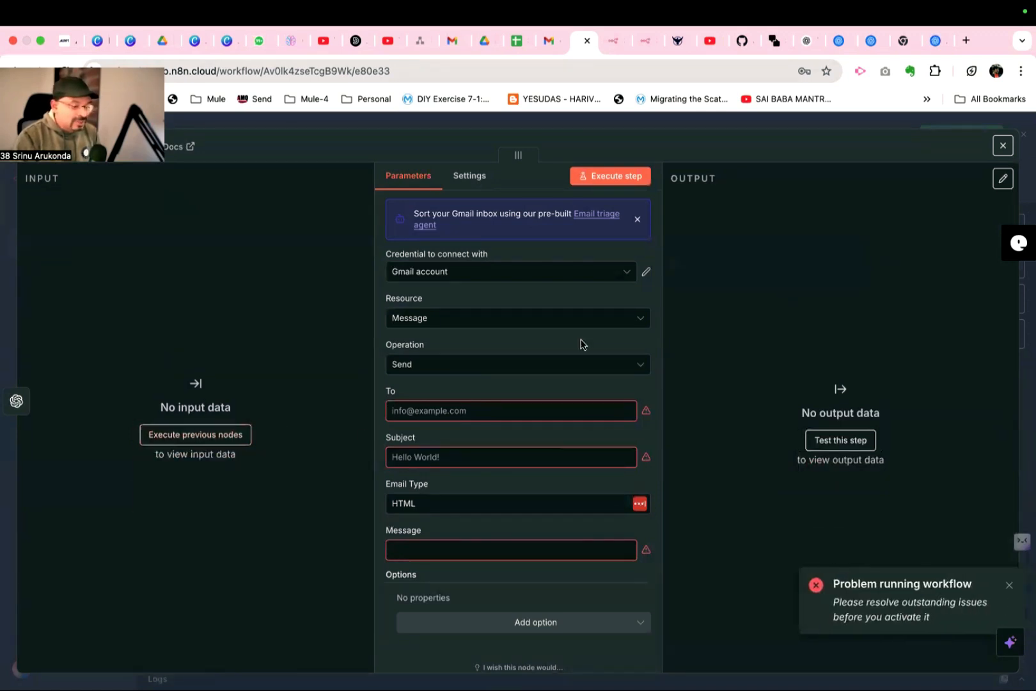
left_click(1003, 146)
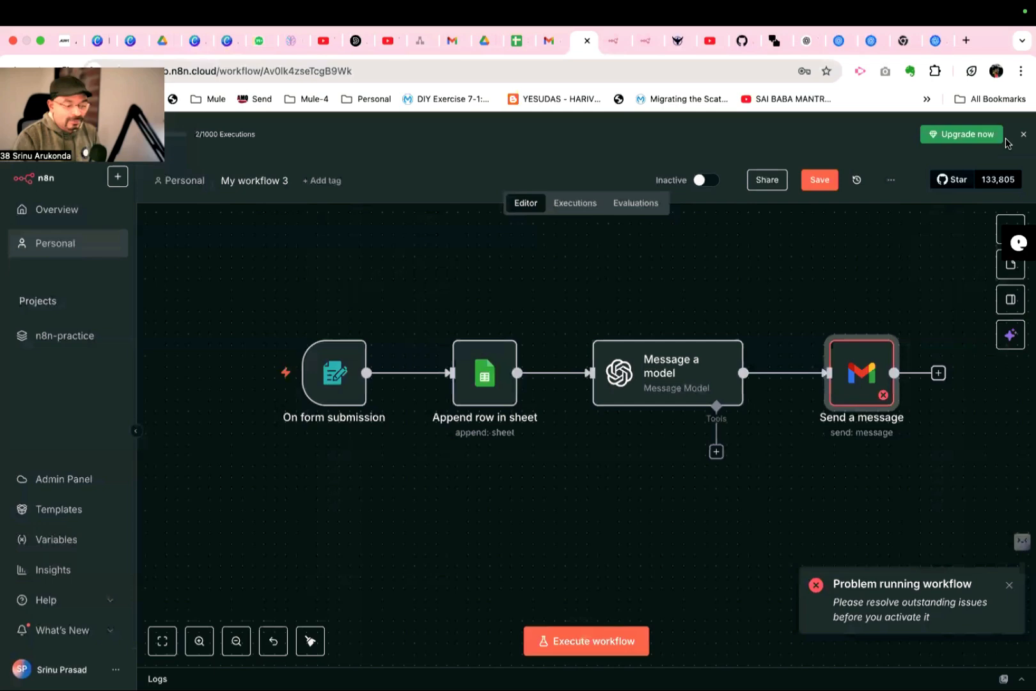
Delete the Send a message node from the end of the workflow.
right_click(852, 379)
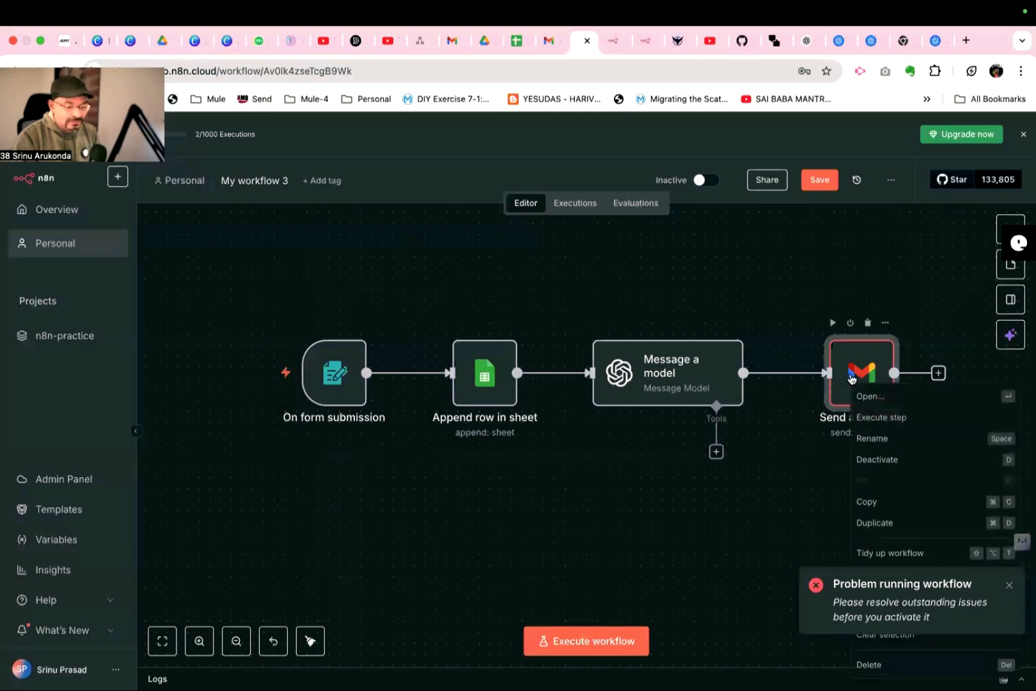
left_click(828, 403)
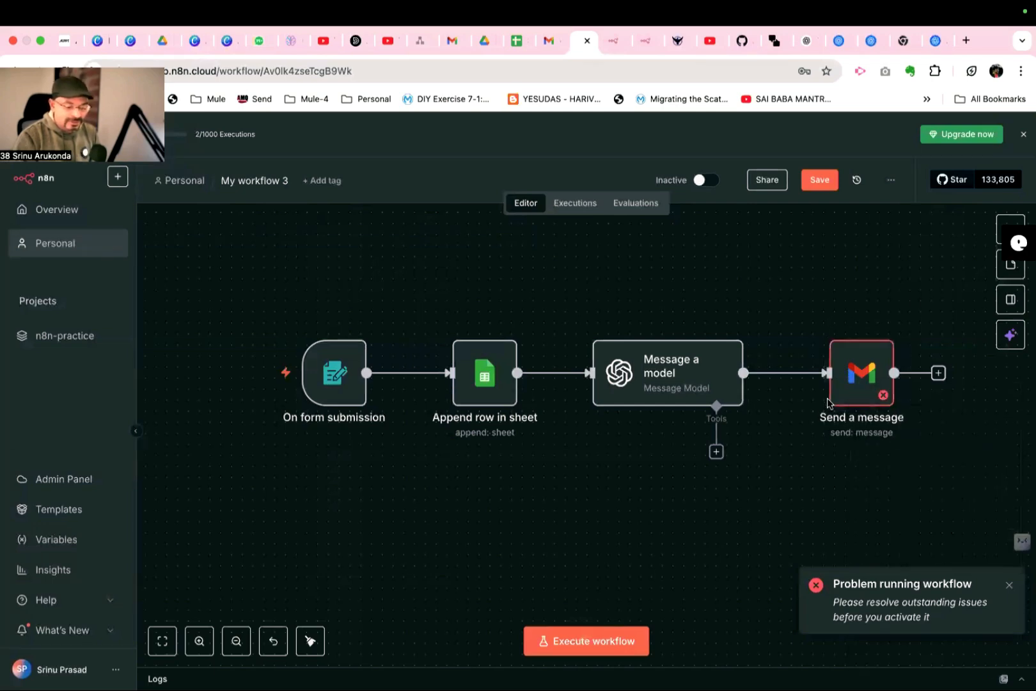
right_click(855, 368)
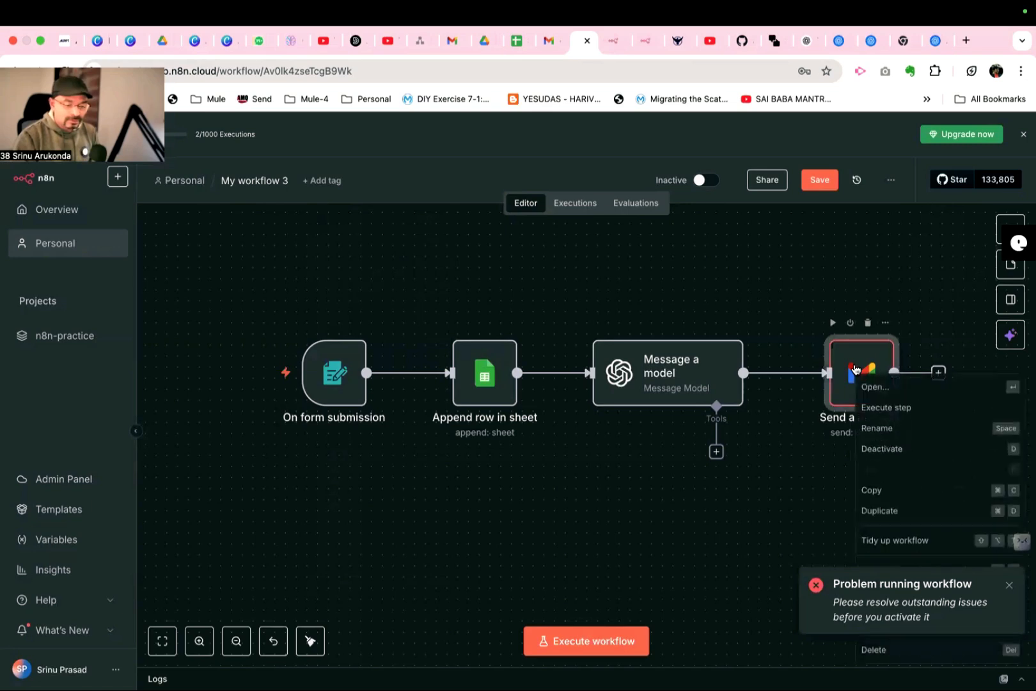
left_click(1009, 585)
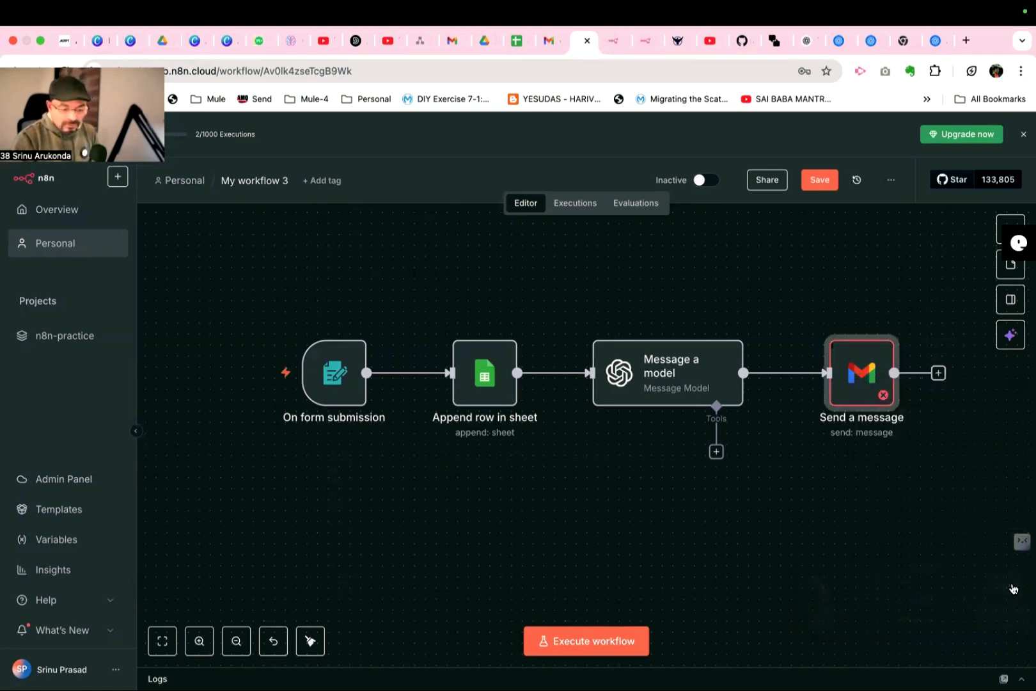
right_click(871, 373)
left_click(828, 660)
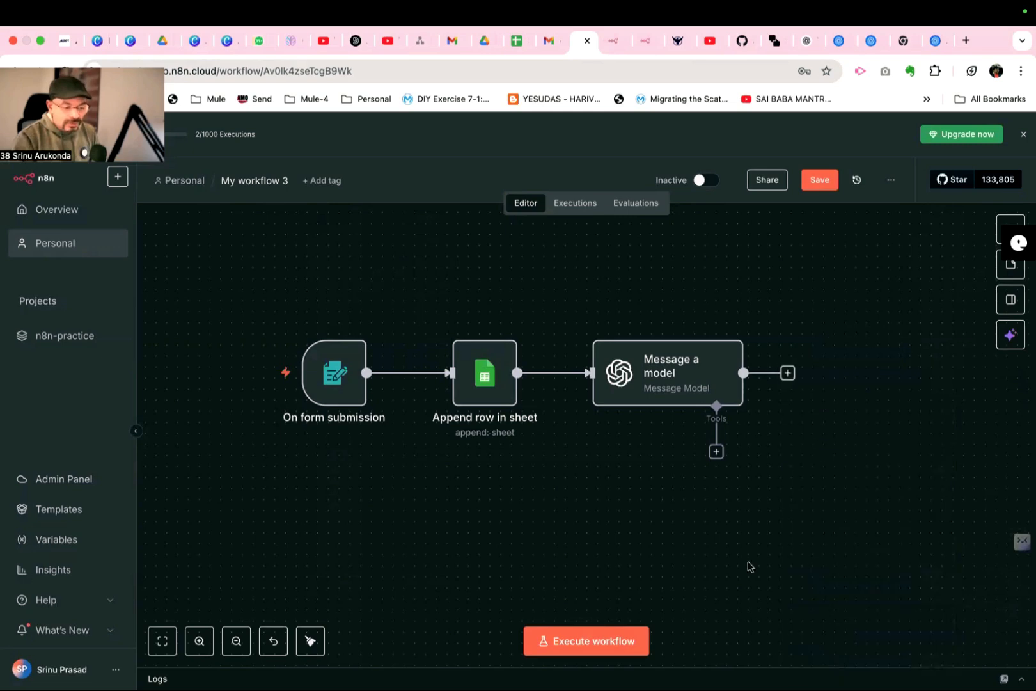
Save the workflow ending at the Message a model node and execute it.
left_click(676, 374)
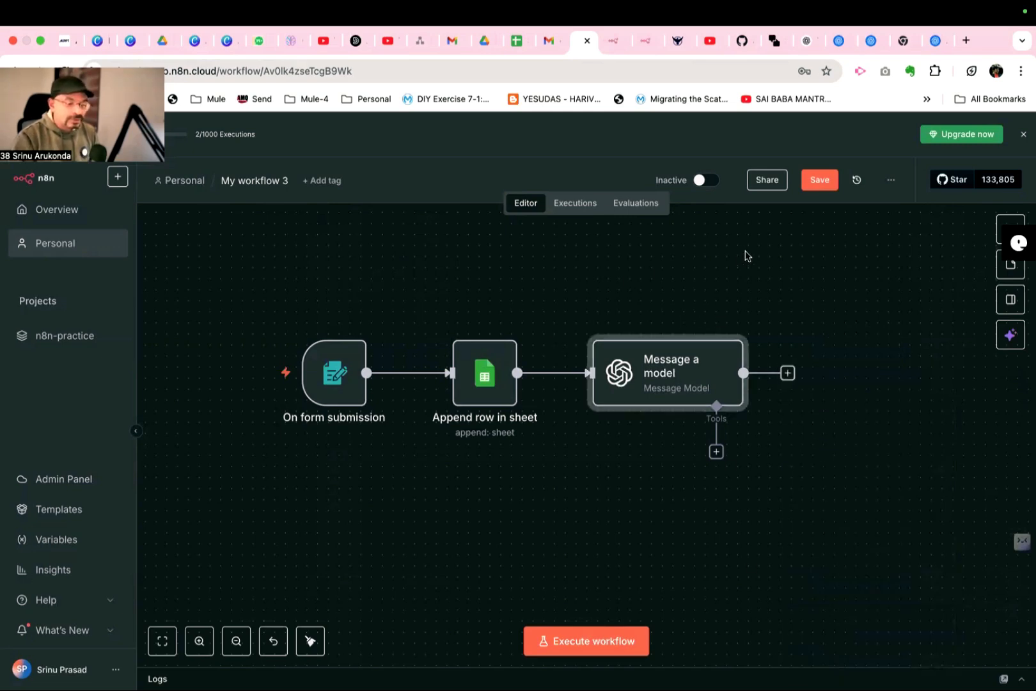
left_click(810, 187)
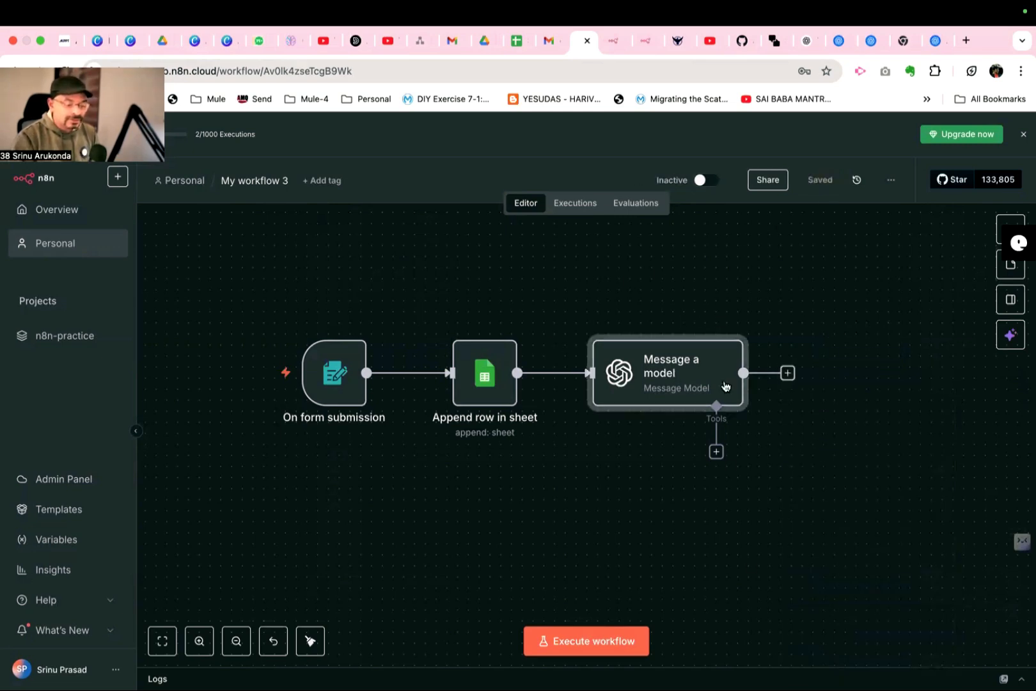
left_click(568, 641)
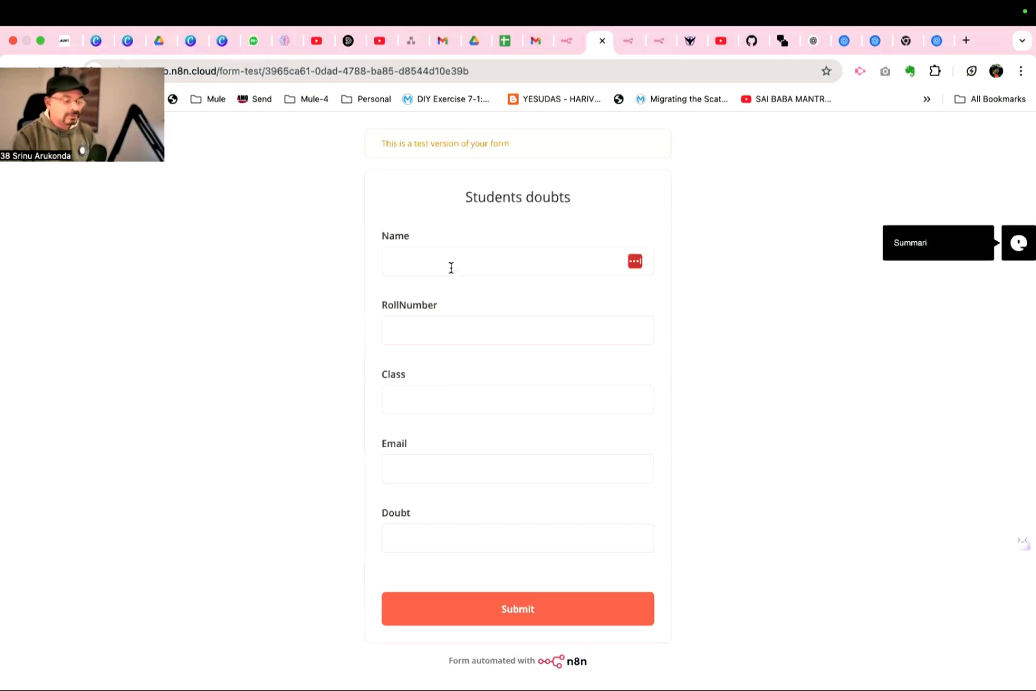
Enter the student's name and roll number in the Students doubts form.
left_click(451, 268)
type("r")
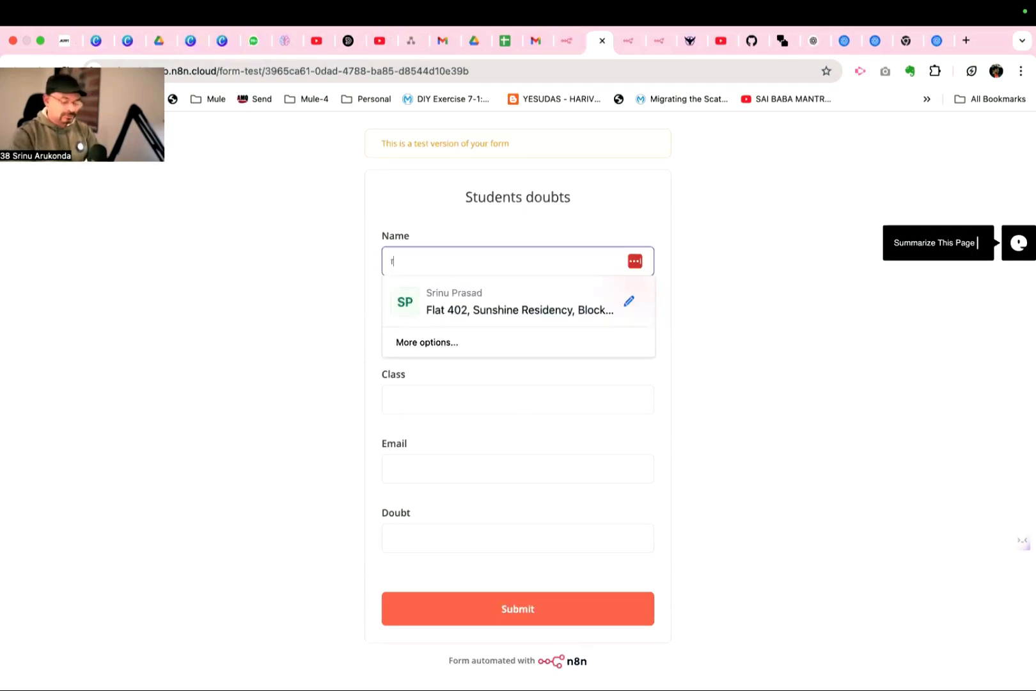
type("oopa")
left_click(418, 326)
type("e3")
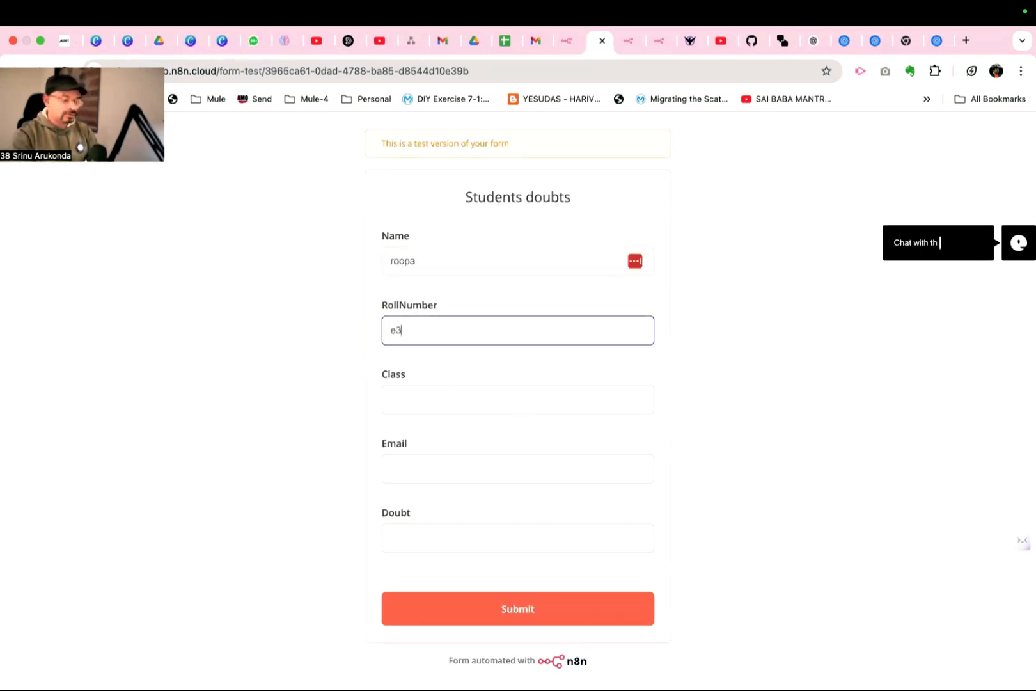
key("BackSpace")
key("BackSpace")
type("33")
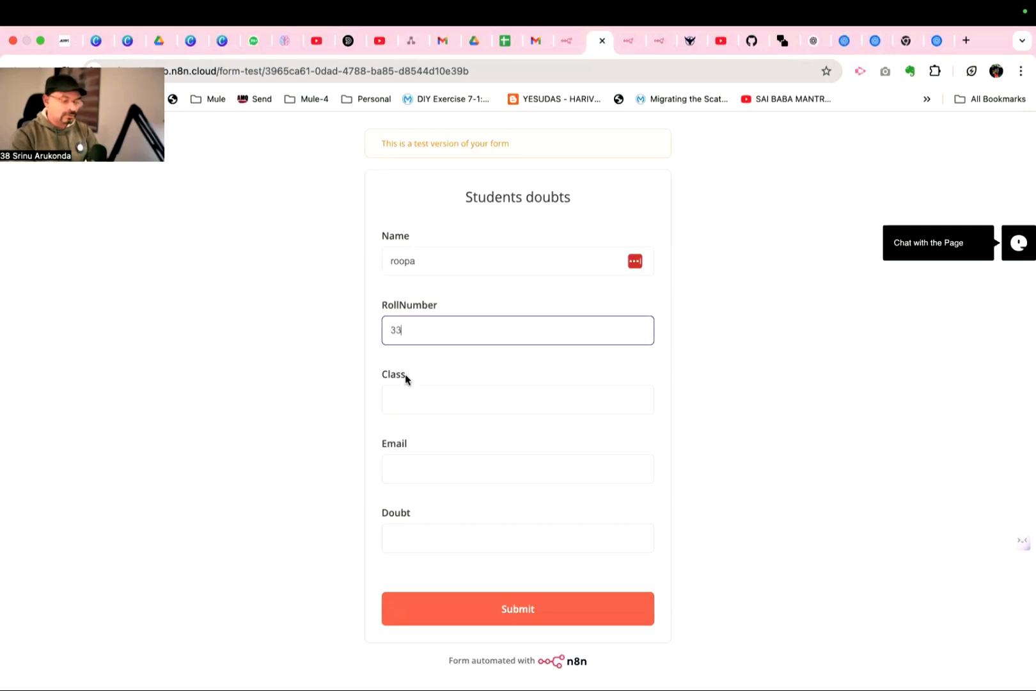
Set the class to 5, fill in the student's email, enter the doubt "what is inflation" and submit the form.
left_click(400, 399)
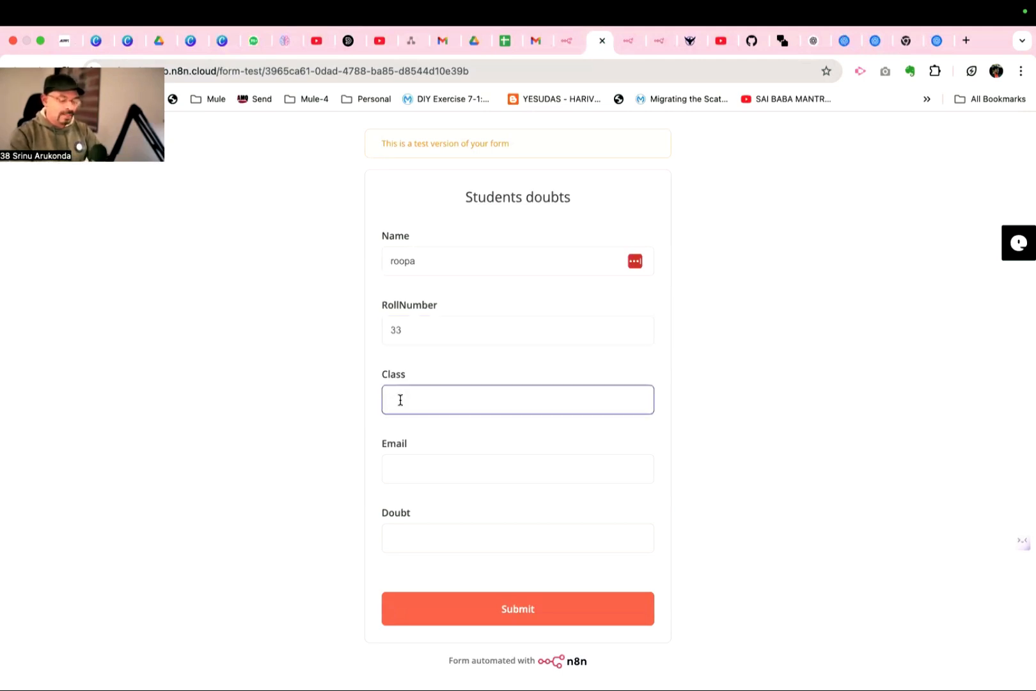
type("5")
left_click(406, 464)
left_click(495, 537)
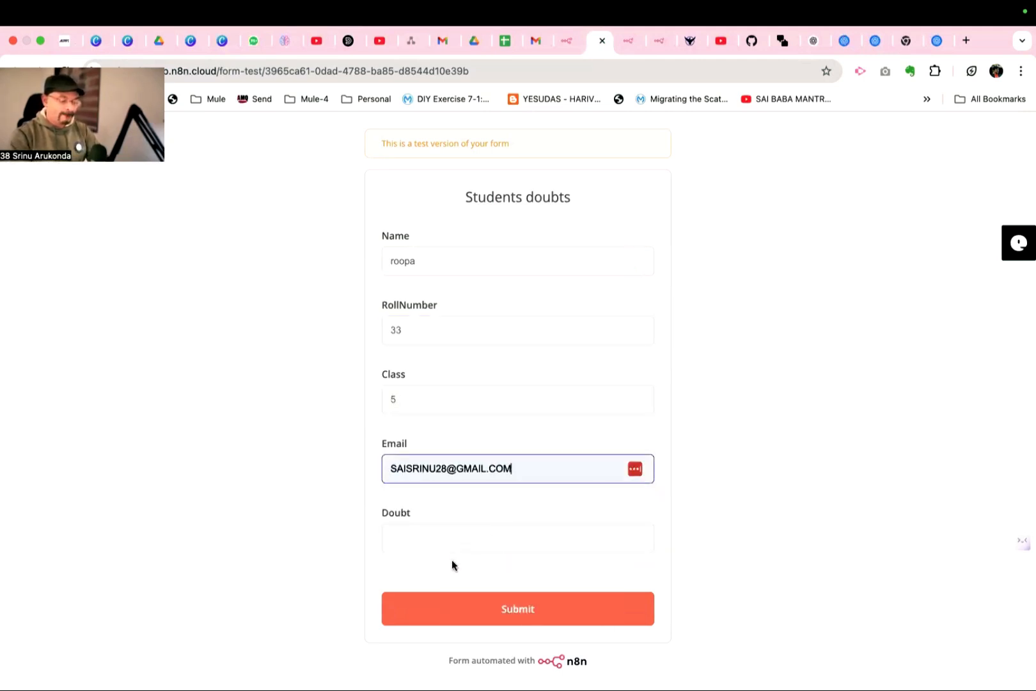
left_click(454, 547)
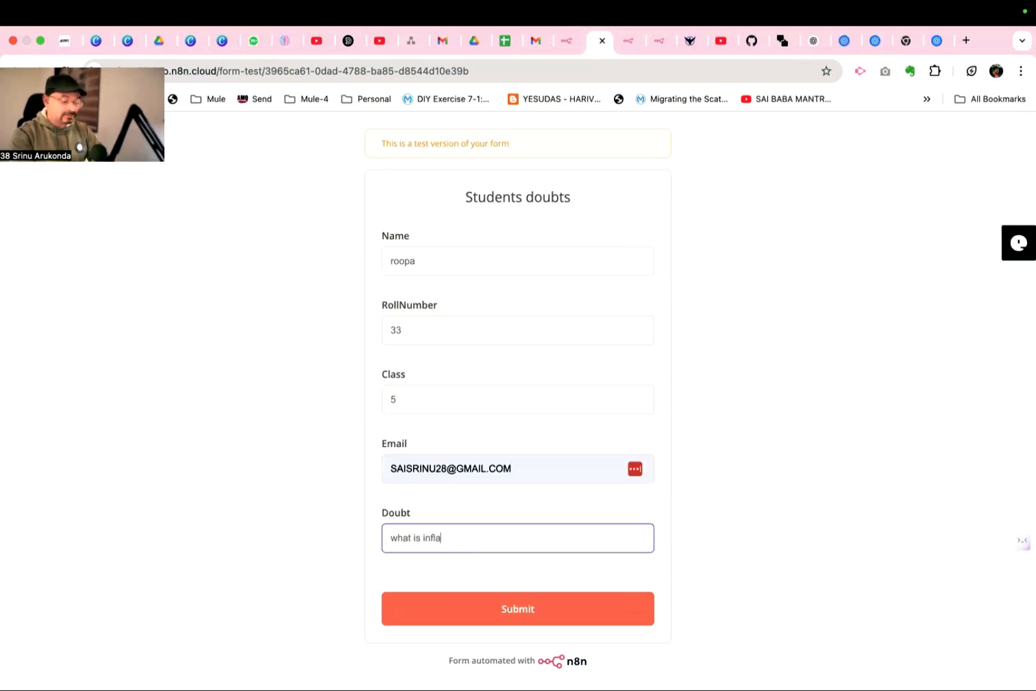
left_click(466, 607)
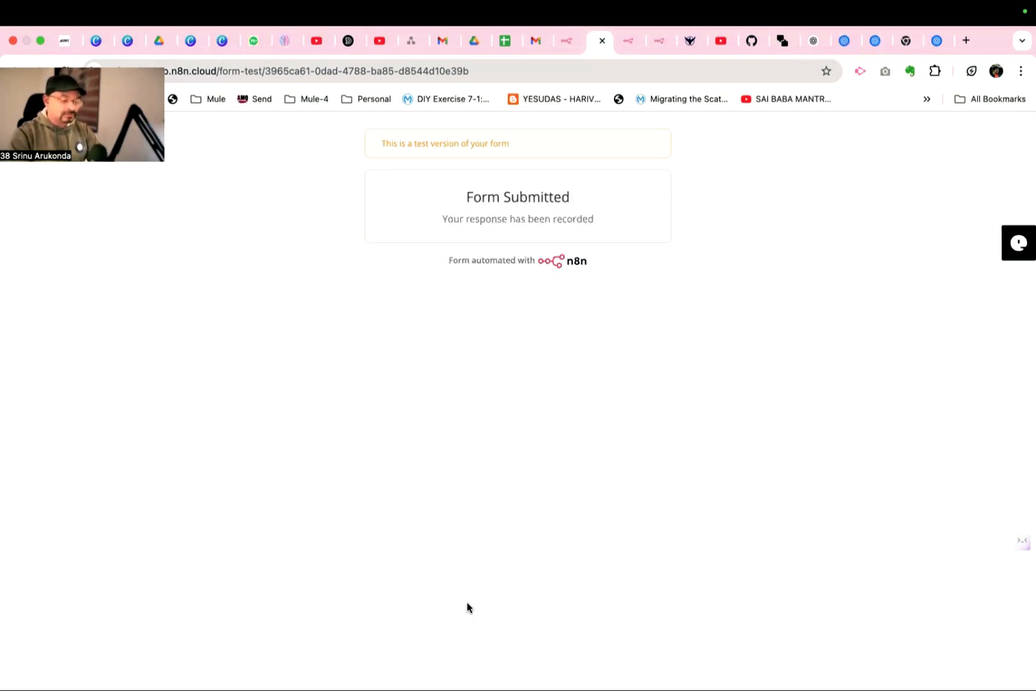
Switch back to the n8n workflow and add a Gmail "Send a message" node after the Message a model node.
left_click(566, 42)
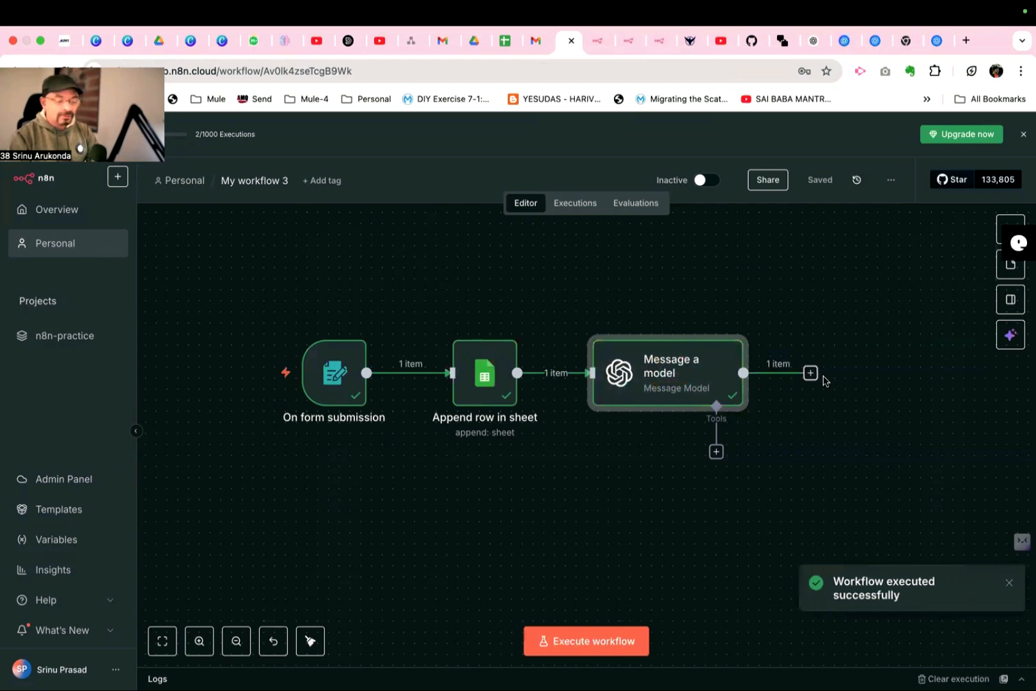
left_click(810, 374)
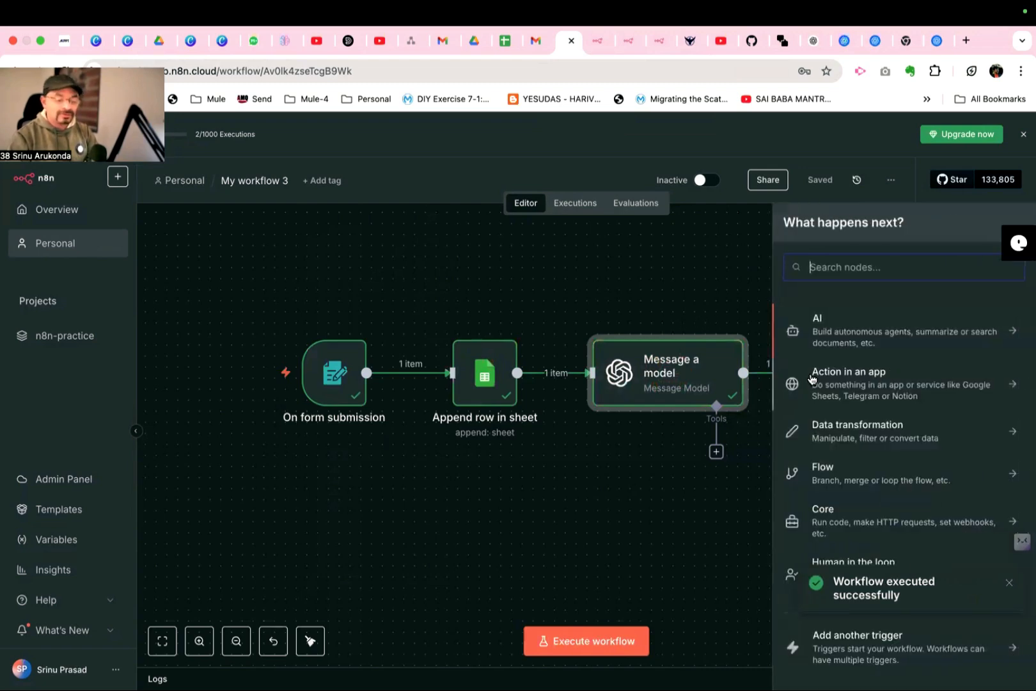
type("gmail")
left_click(829, 324)
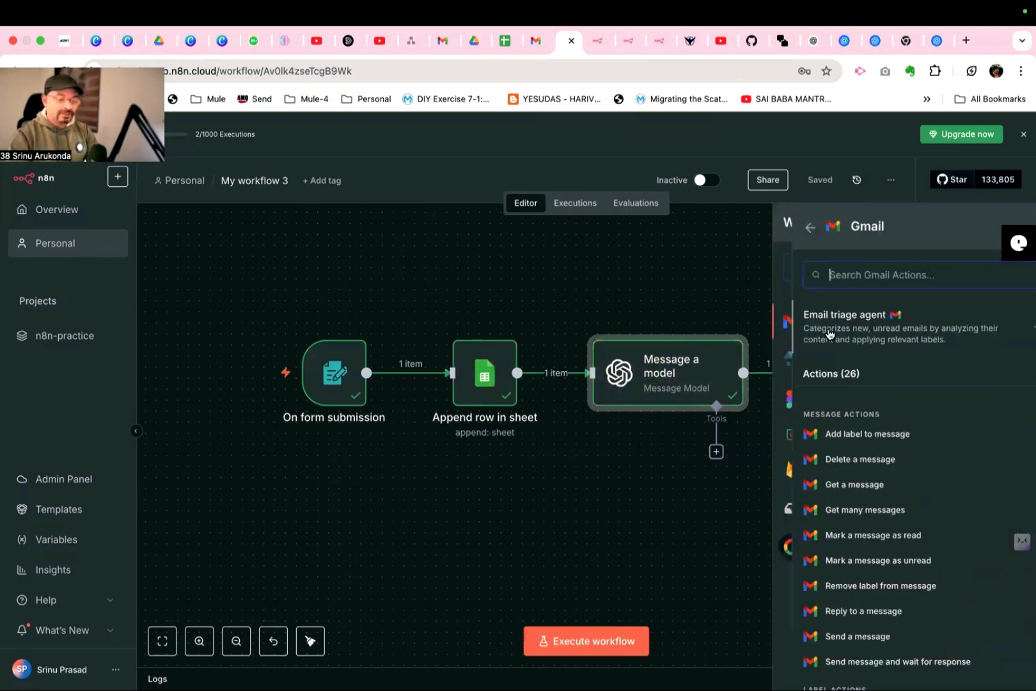
scroll(834, 602, "down", 1)
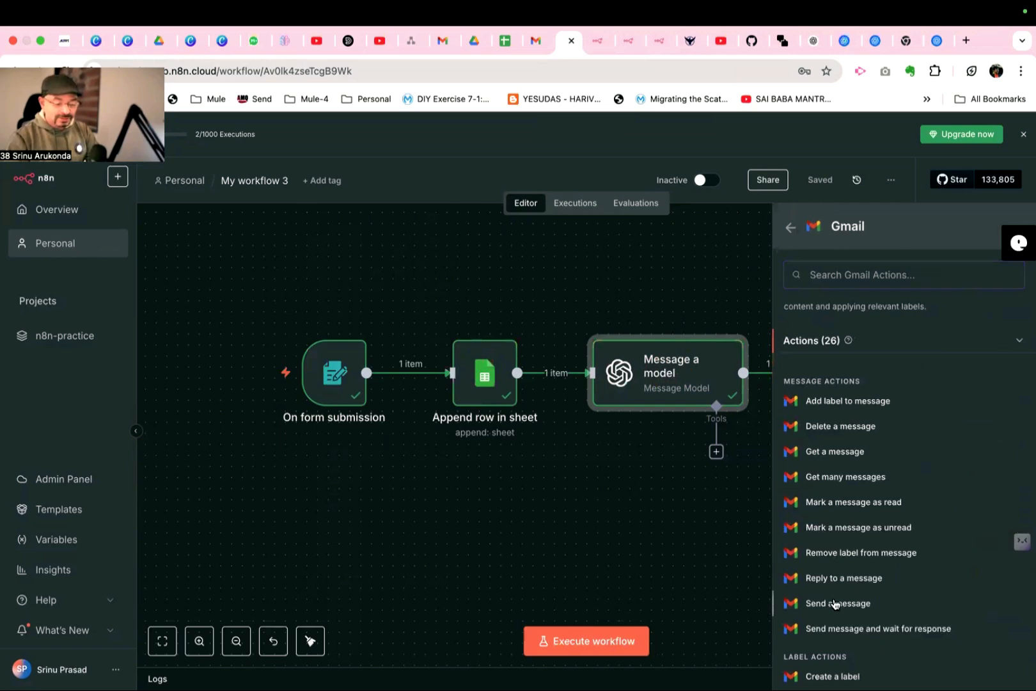
left_click(834, 603)
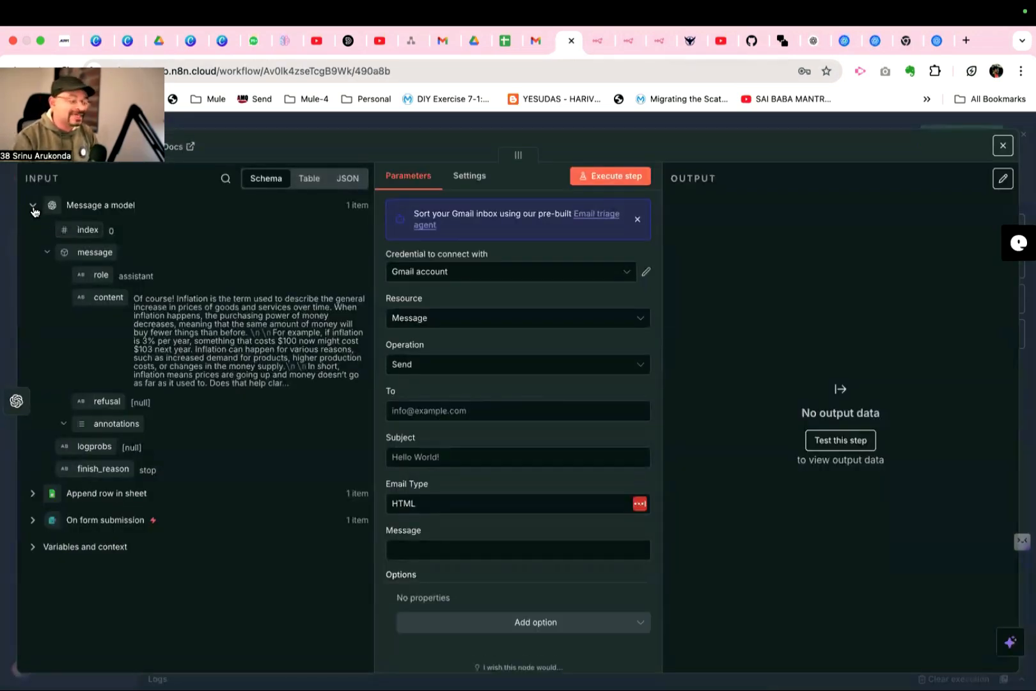
Map the On form submission Email to the Gmail node's To field and the model's message content to its Message field.
left_click(32, 206)
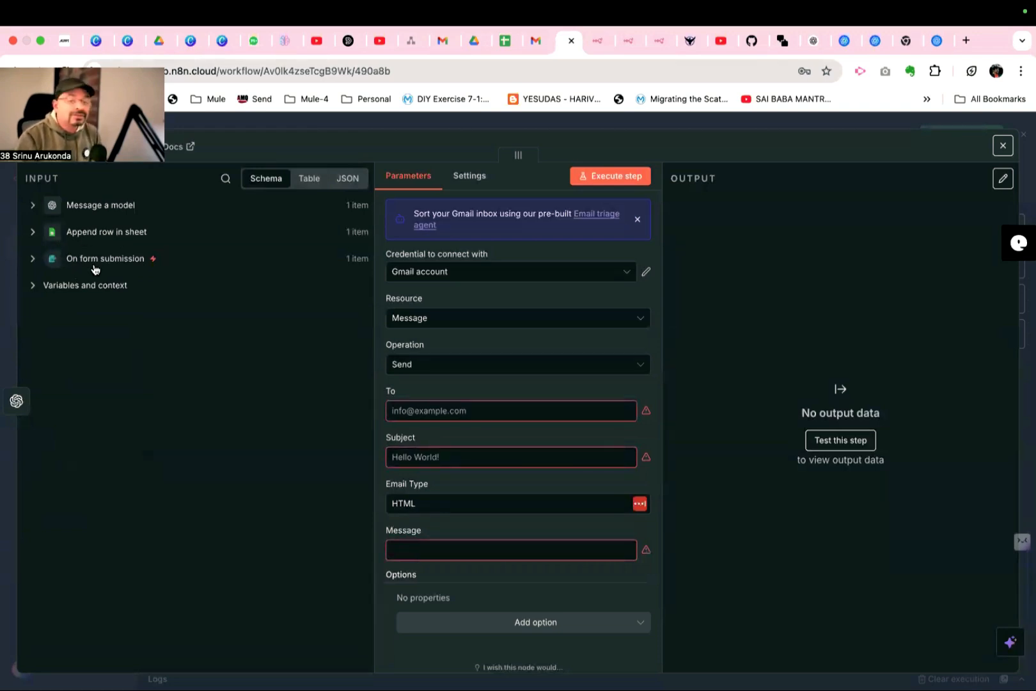
left_click(32, 259)
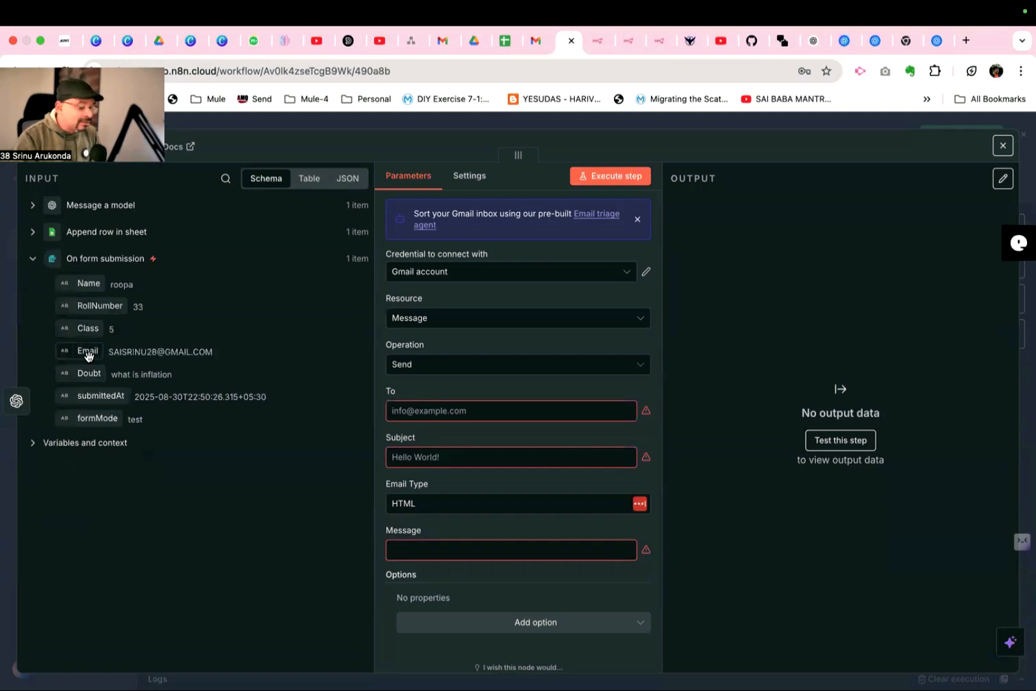
left_click_drag(87, 351, 424, 419)
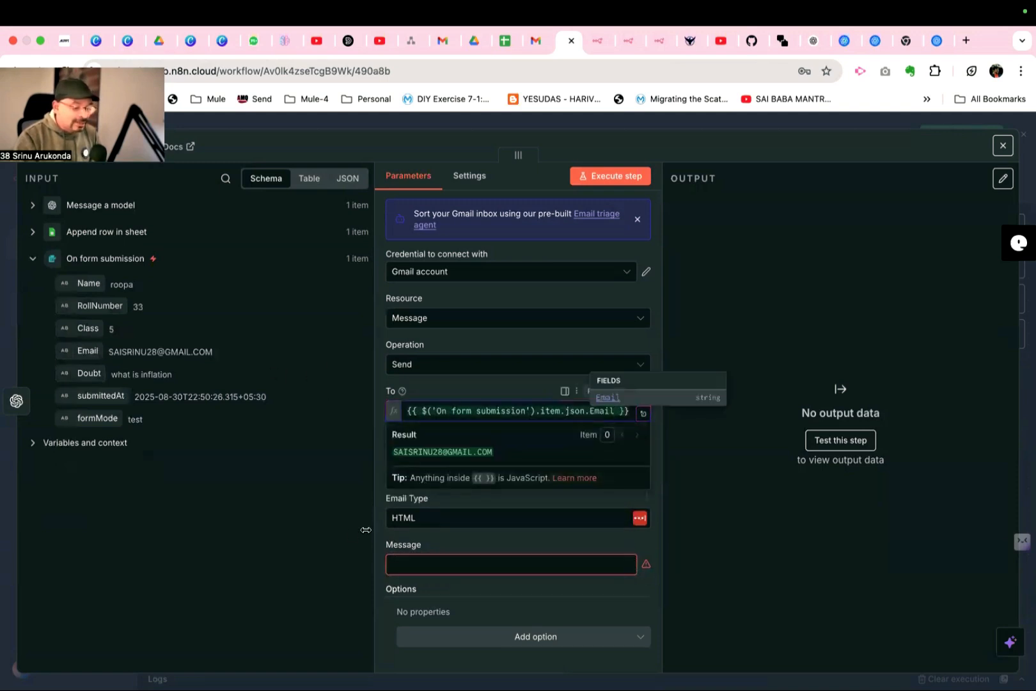
left_click(310, 525)
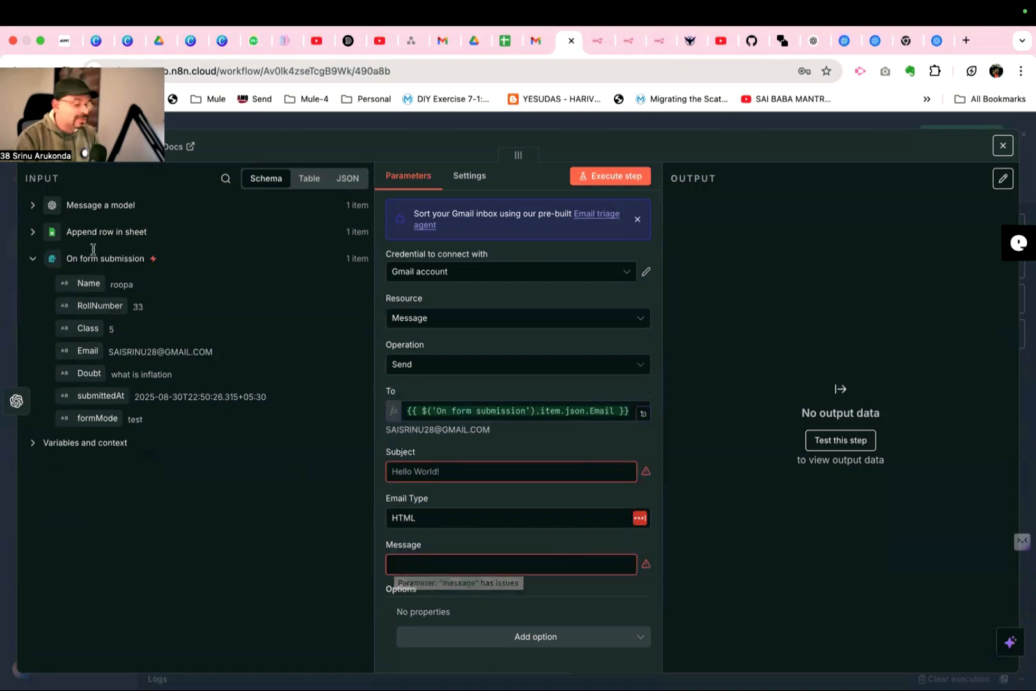
left_click(33, 204)
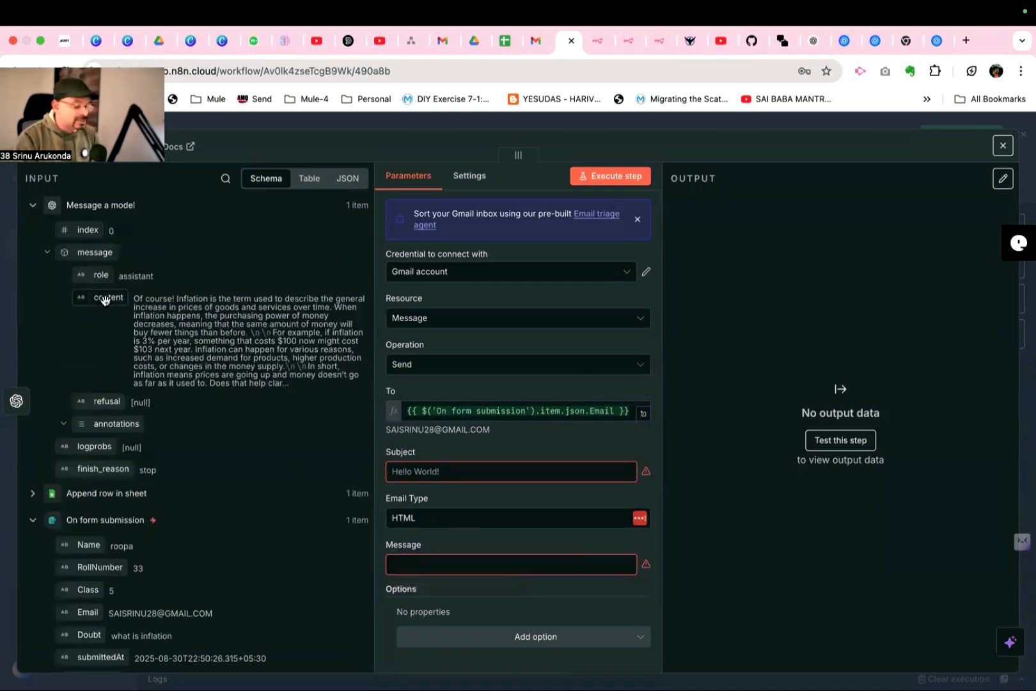
left_click_drag(105, 300, 412, 575)
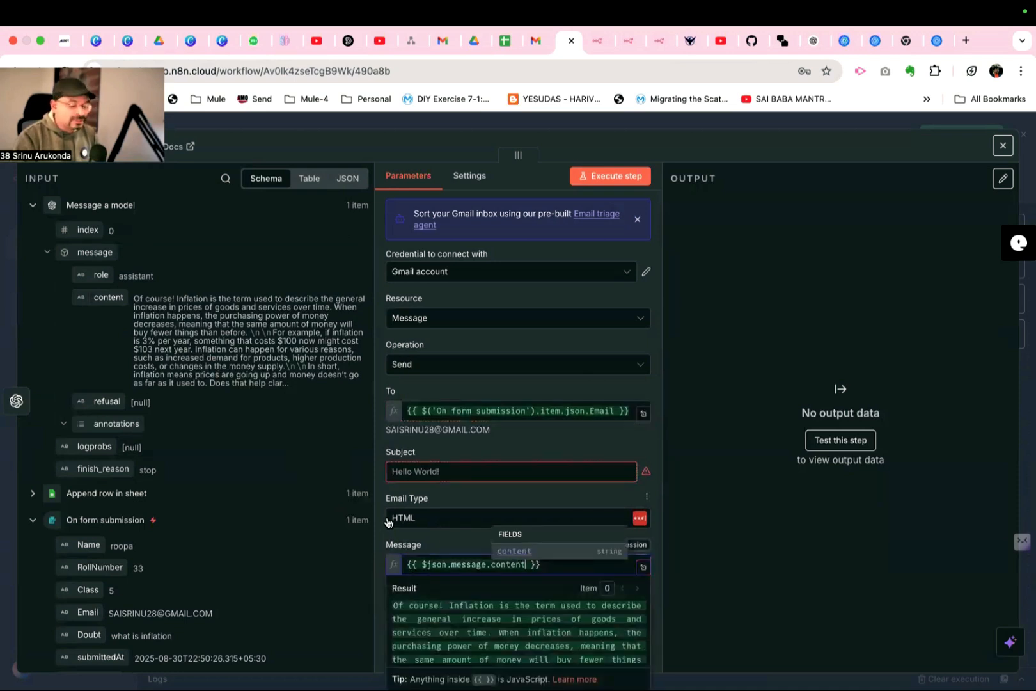
Set the Gmail subject to "doubt clarification" and insert the On form submission Doubt field above the model's content in the Message.
left_click(420, 473)
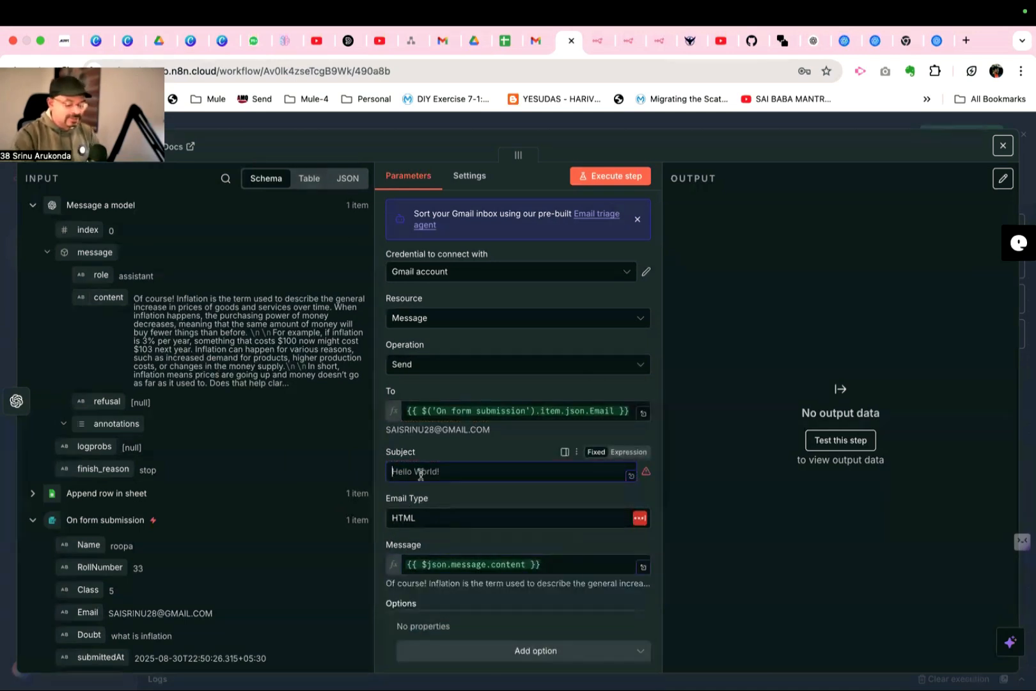
type("doubt clarification")
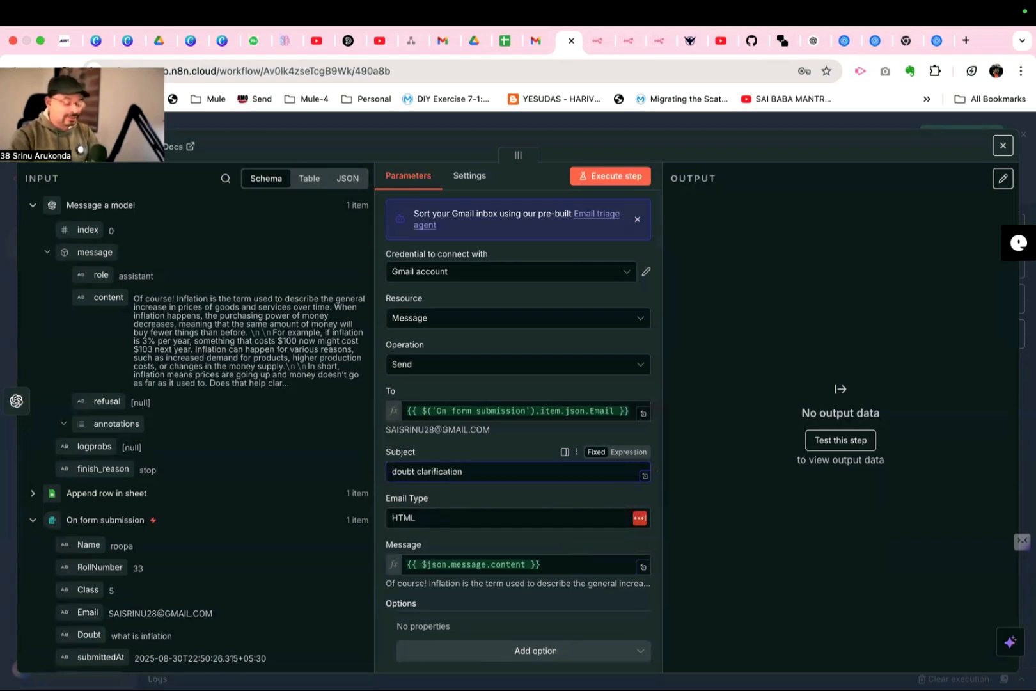
left_click(446, 567)
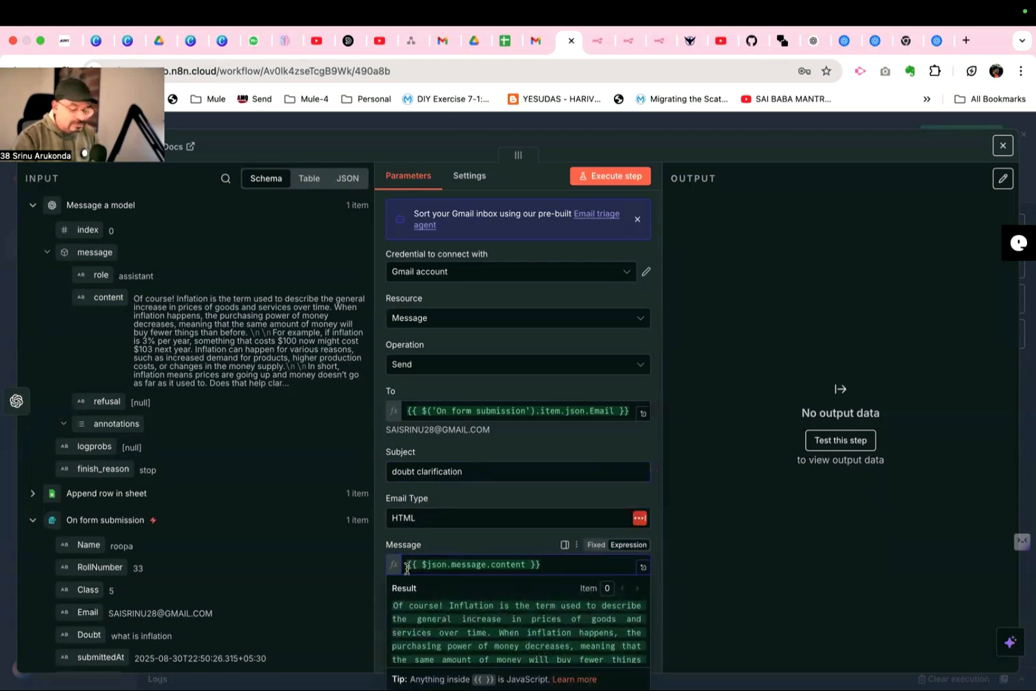
key("Return")
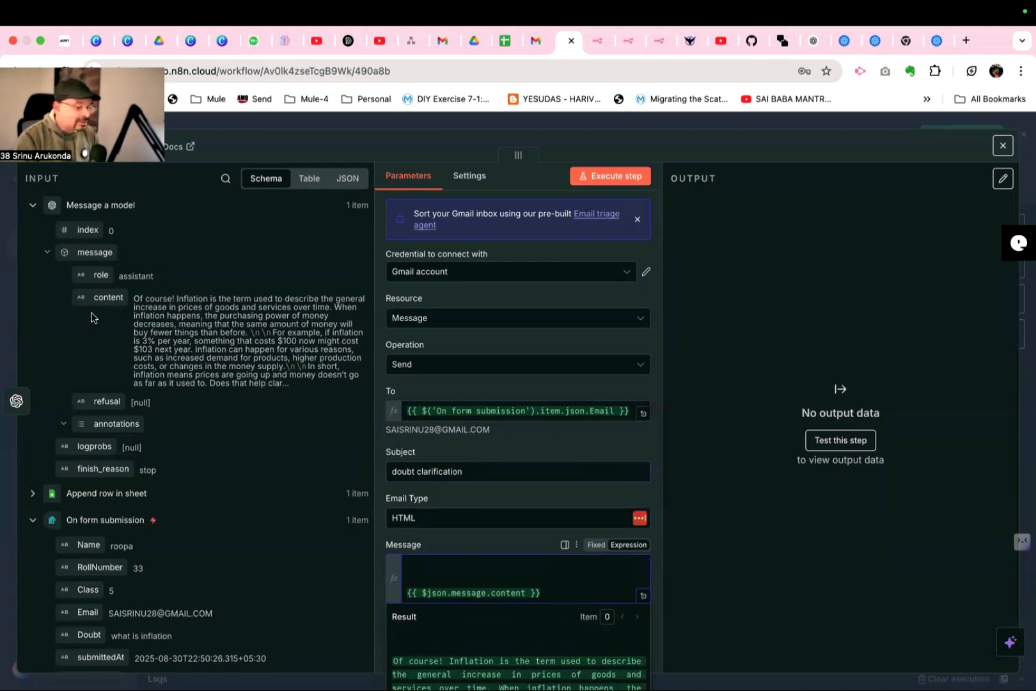
left_click(40, 211)
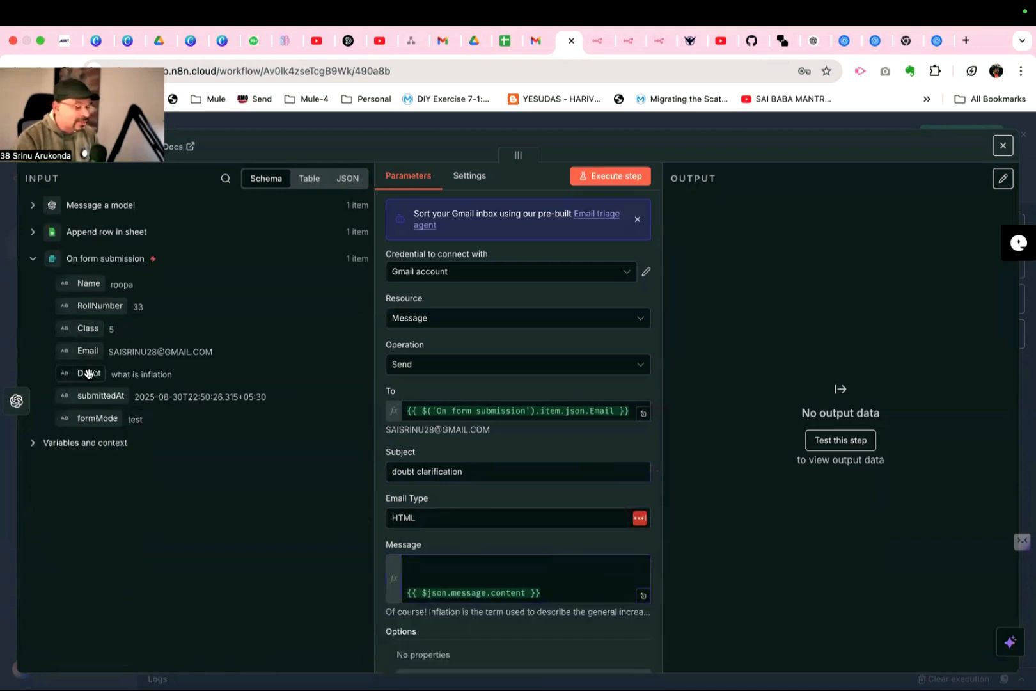
left_click_drag(91, 378, 446, 586)
left_click(644, 564)
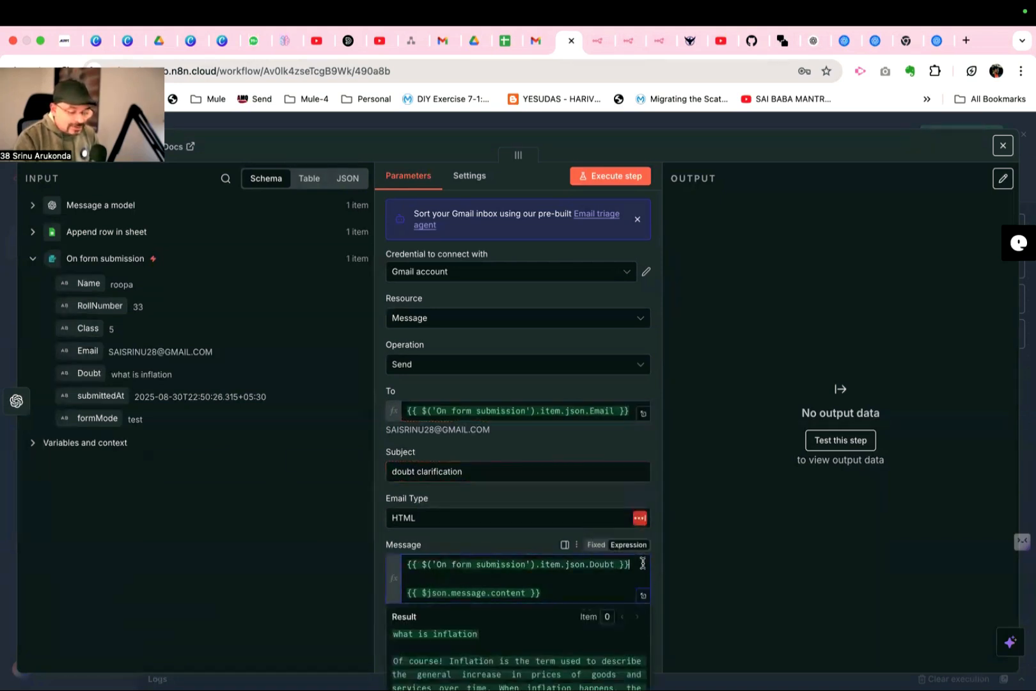
Add the line "The answer is :" between the Doubt expression and the model's content expression in the Gmail Message.
key("Return")
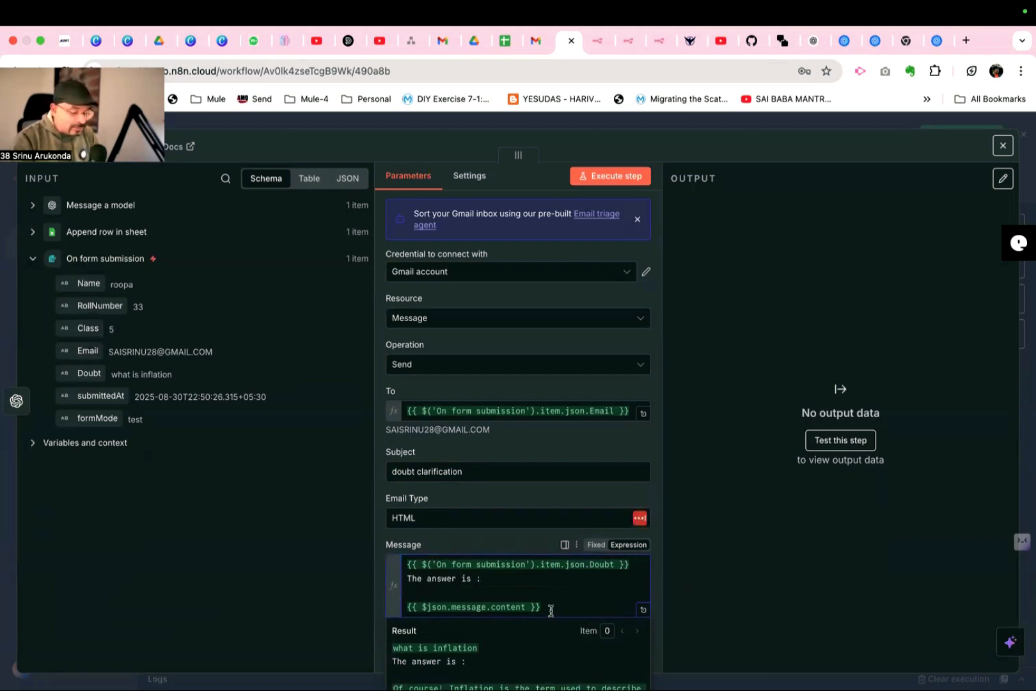
left_click_drag(548, 607, 399, 604)
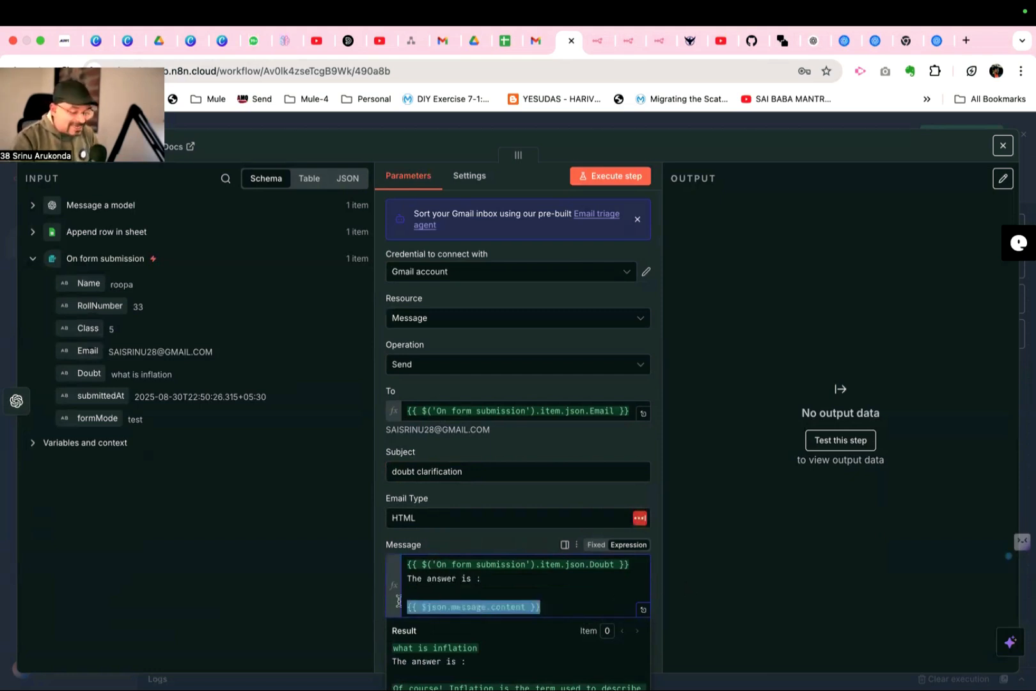
left_click(39, 209)
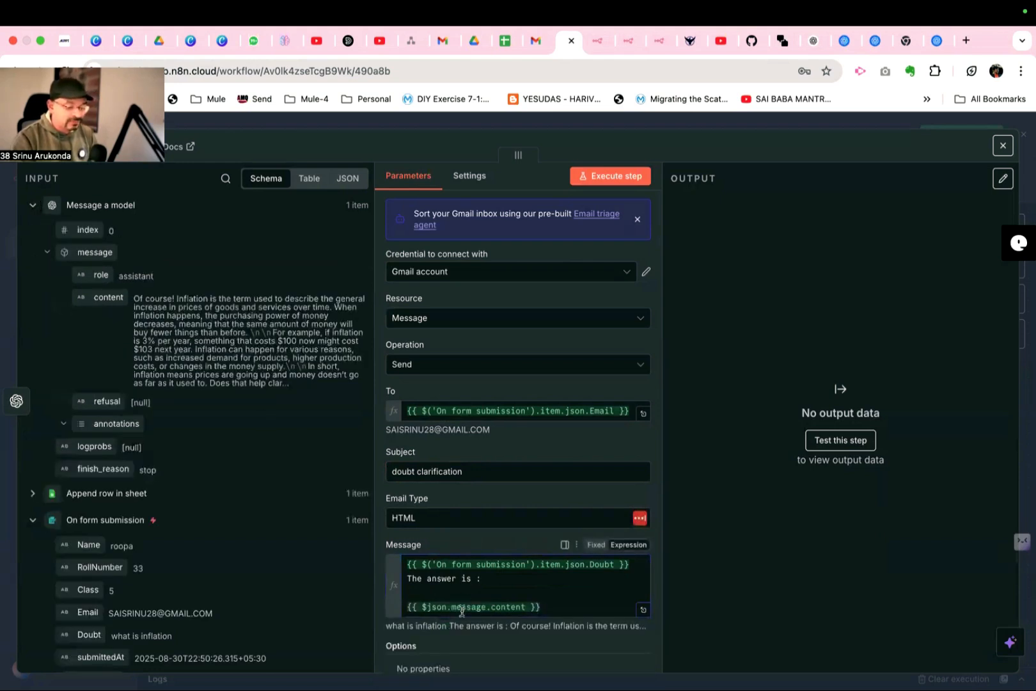
scroll(556, 612, "down", 2)
scroll(555, 615, "up", 2)
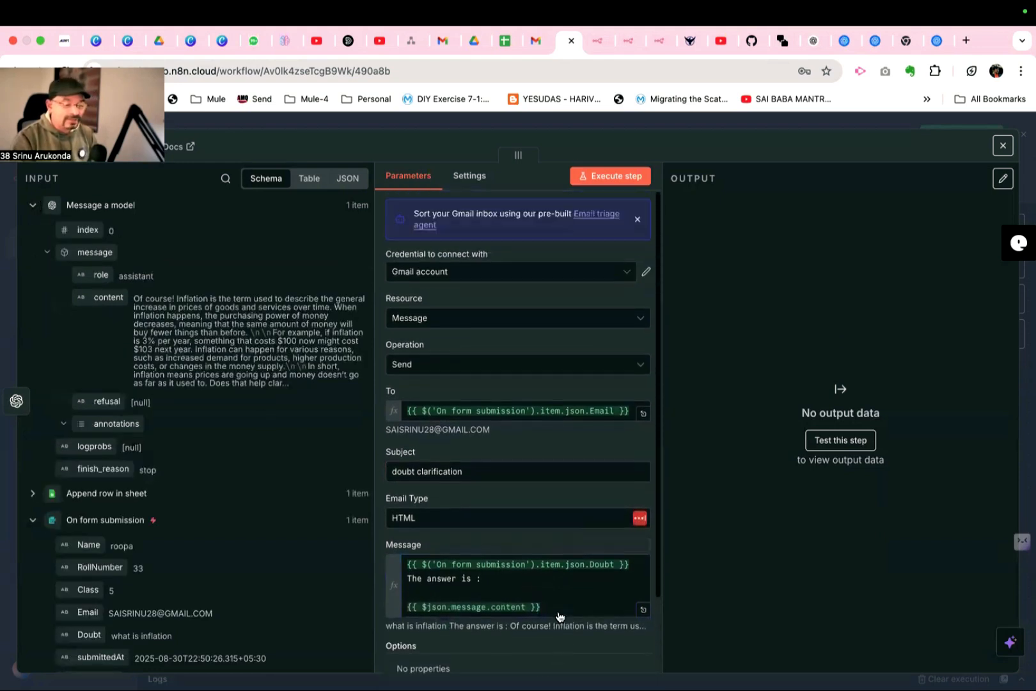
Close the Gmail node settings, save the workflow and execute it to bring up the test form.
left_click(1003, 145)
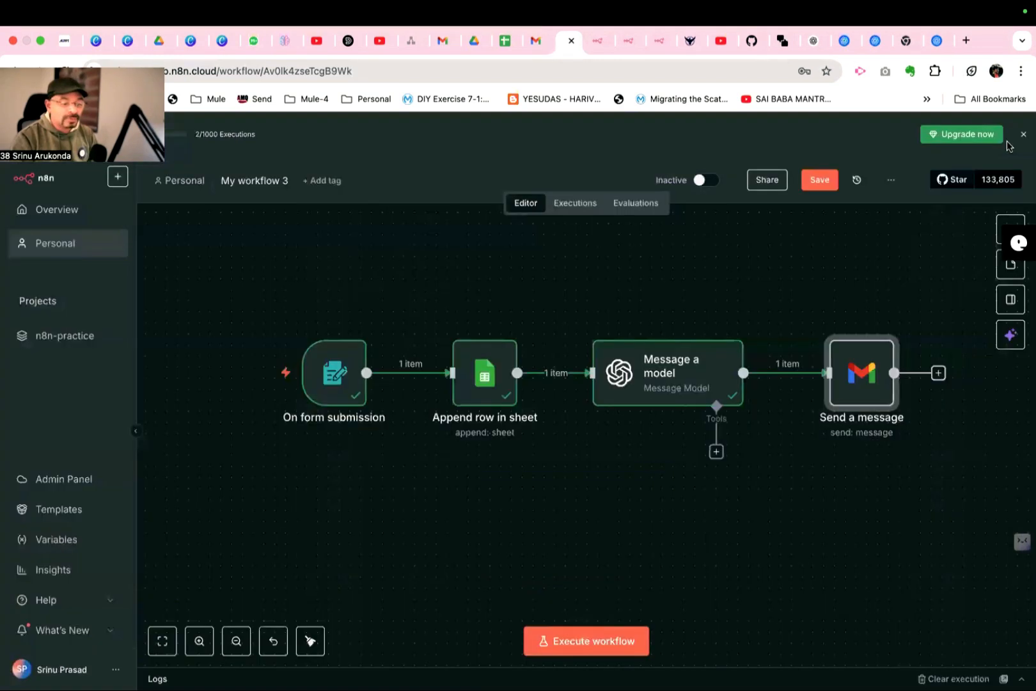
left_click(821, 180)
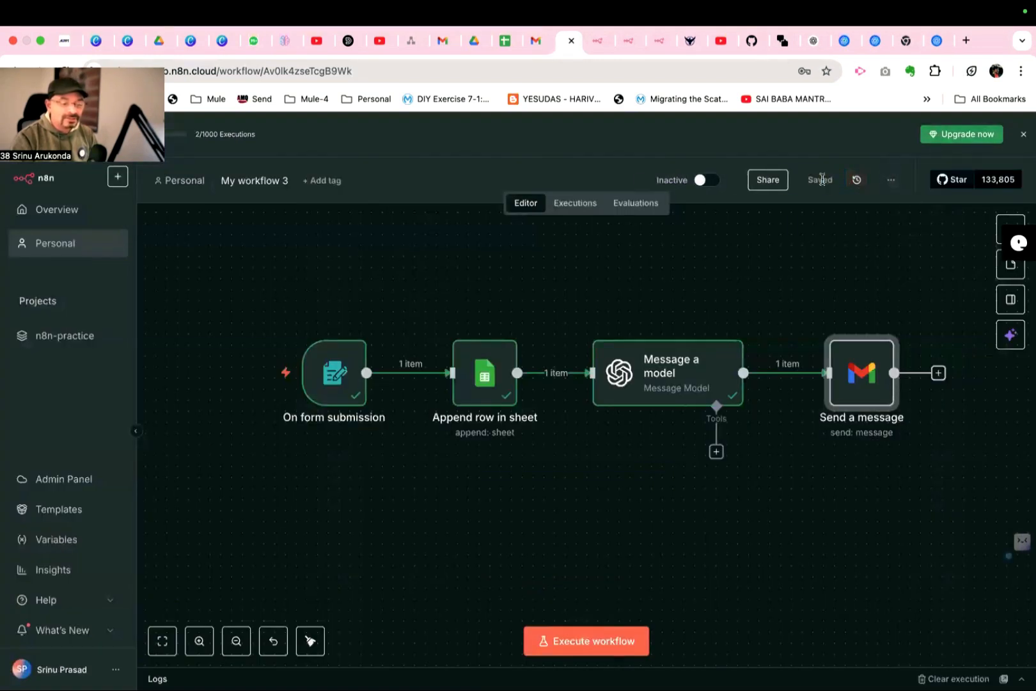
left_click(578, 647)
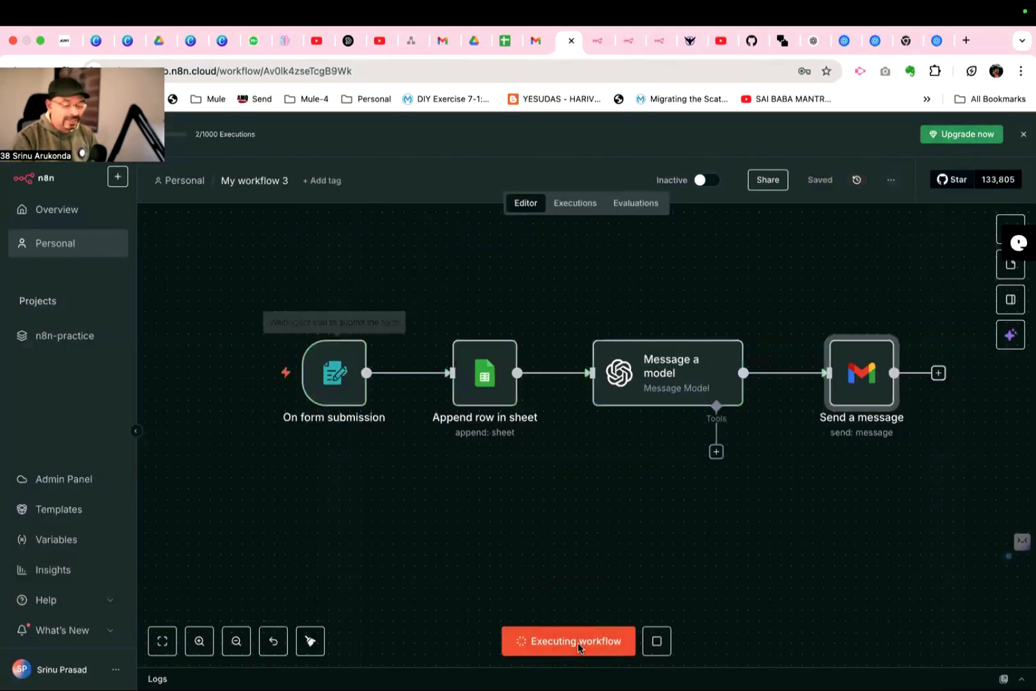
Enter the student's name and roll number in the Students doubts form and set the class to 7.
left_click(428, 261)
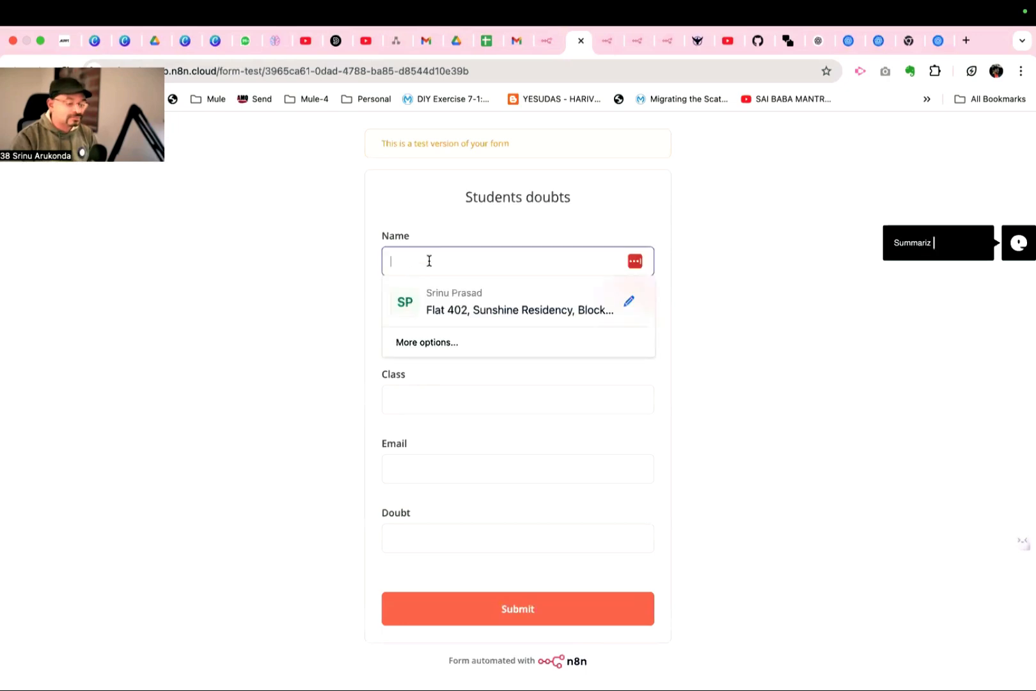
type("meena")
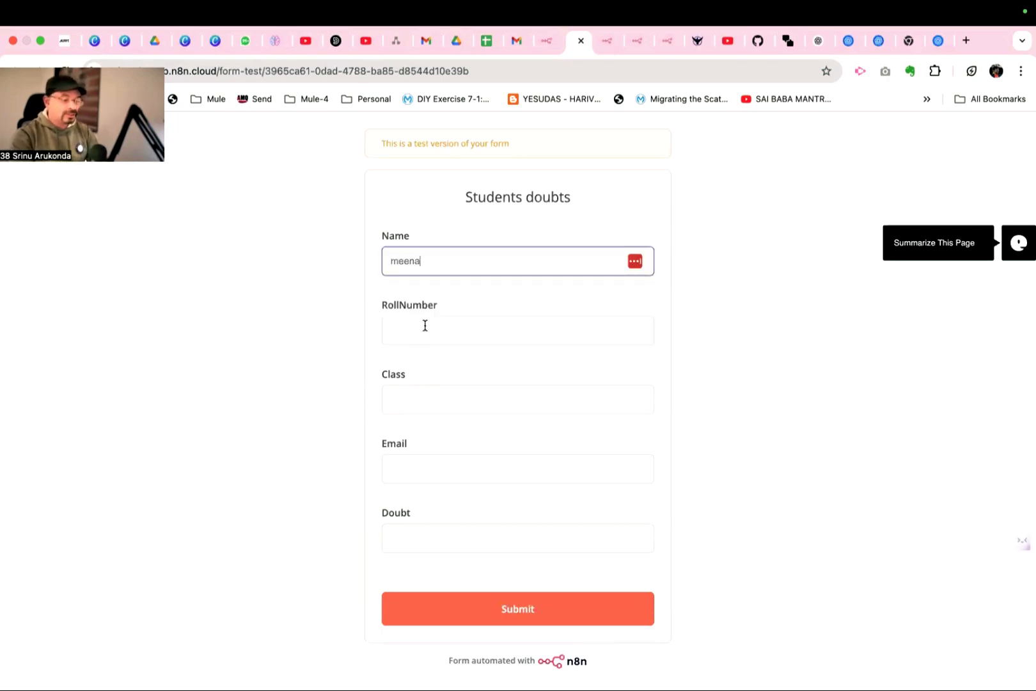
left_click(420, 329)
type("54")
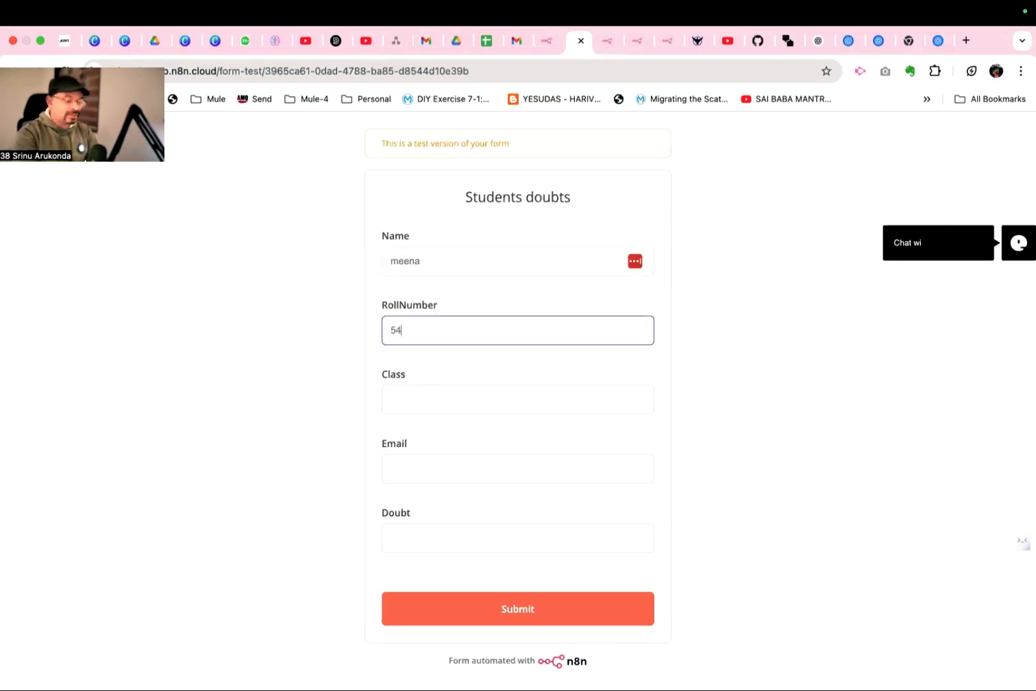
left_click(434, 412)
type("7")
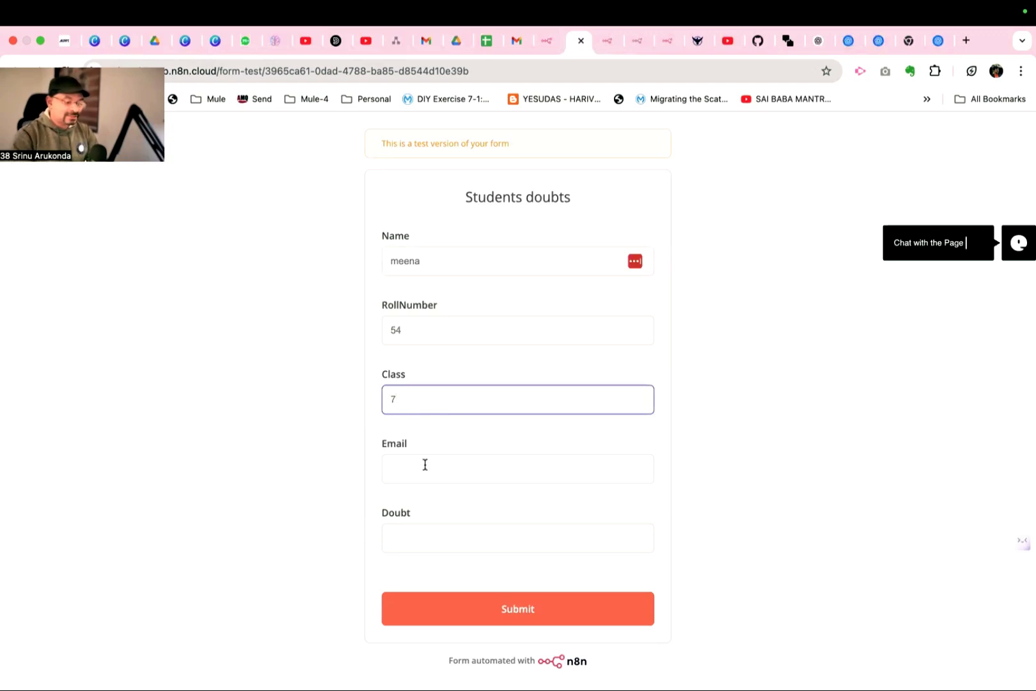
Fill in the student's email, enter the doubt "what is newton first law" and submit the form.
left_click(427, 470)
left_click(483, 532)
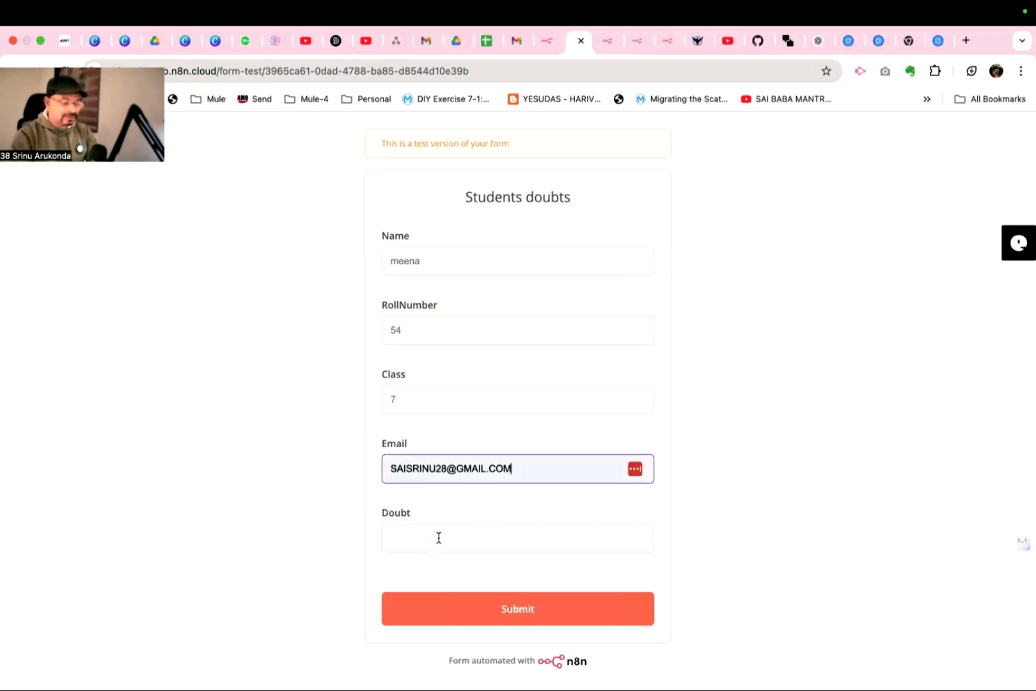
left_click(437, 537)
type("what is")
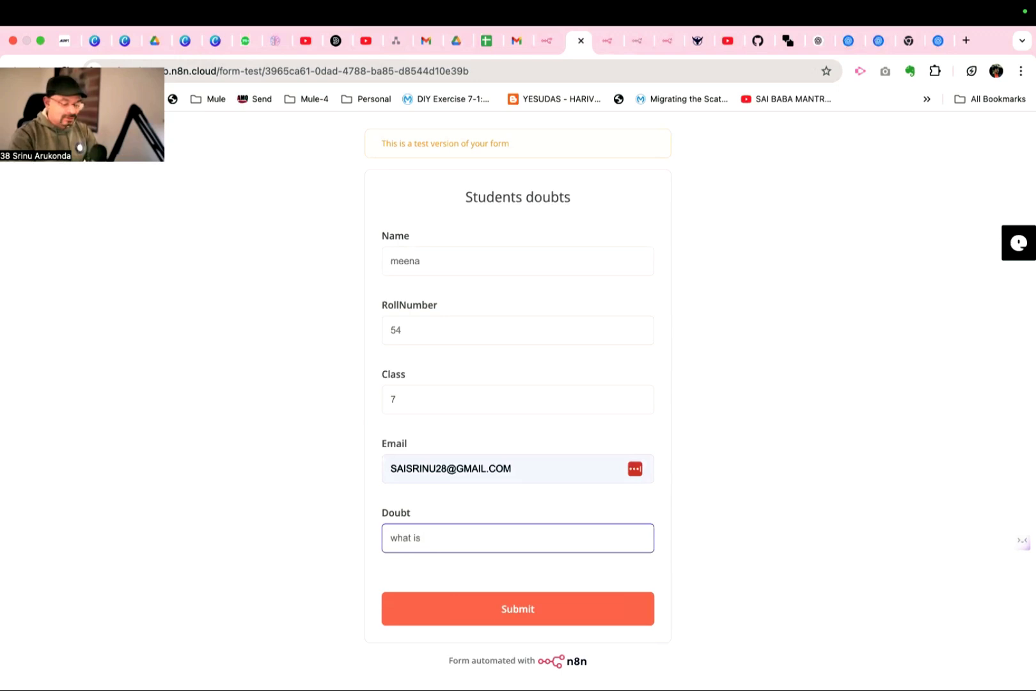
type(" newton fl")
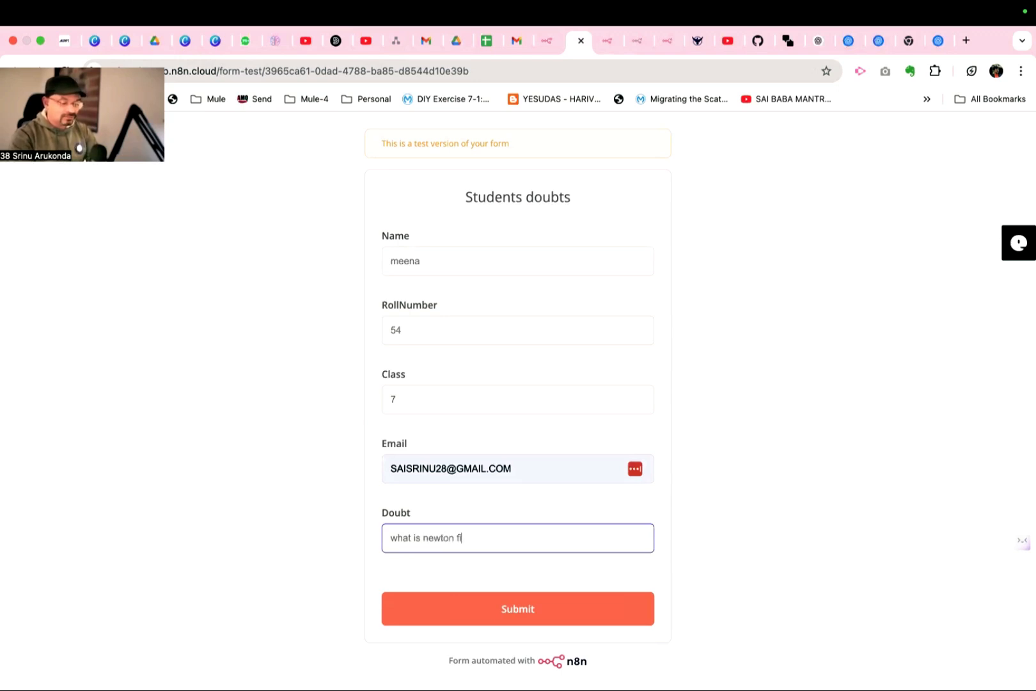
key("BackSpace")
type("irst law")
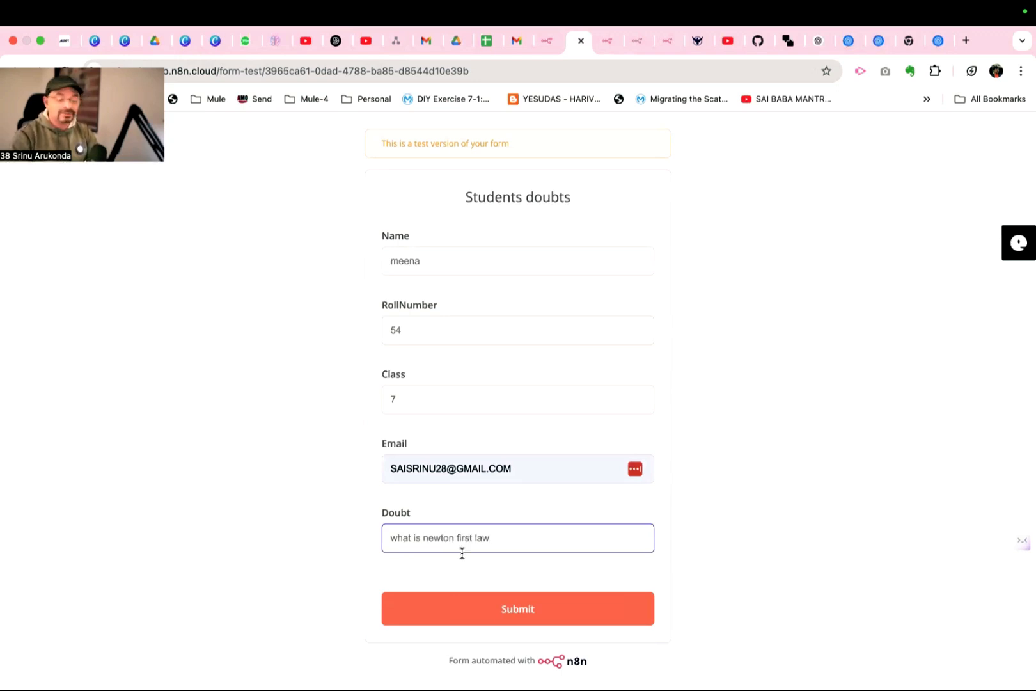
left_click(448, 623)
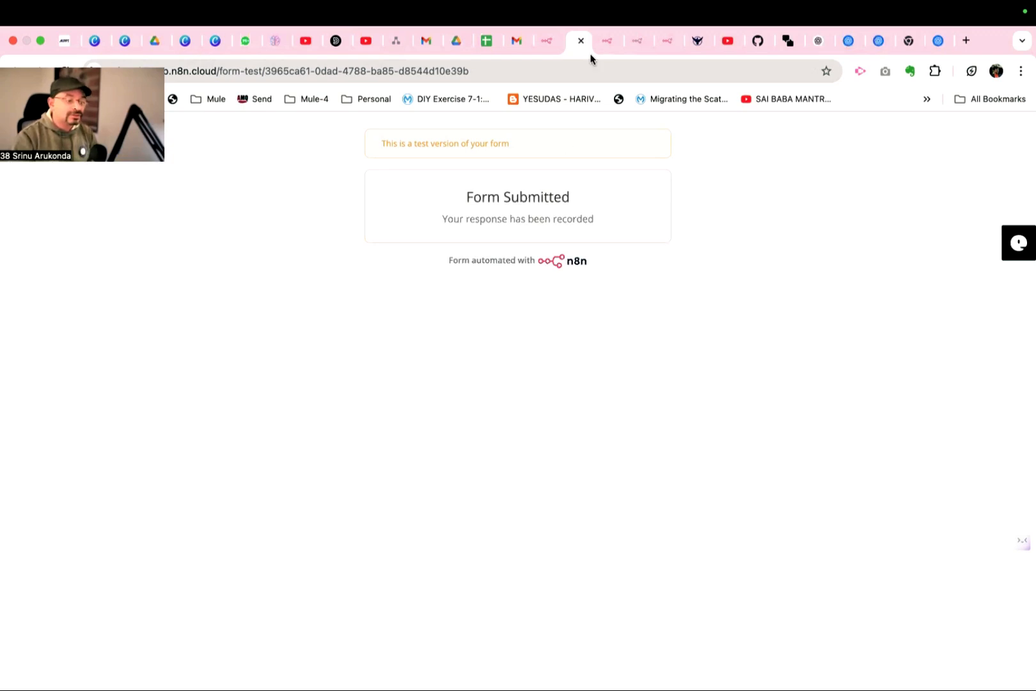
Check the execution on the n8n workflow canvas, switch to the Gmail inbox and open the newest "doubt clarification" email.
left_click(539, 42)
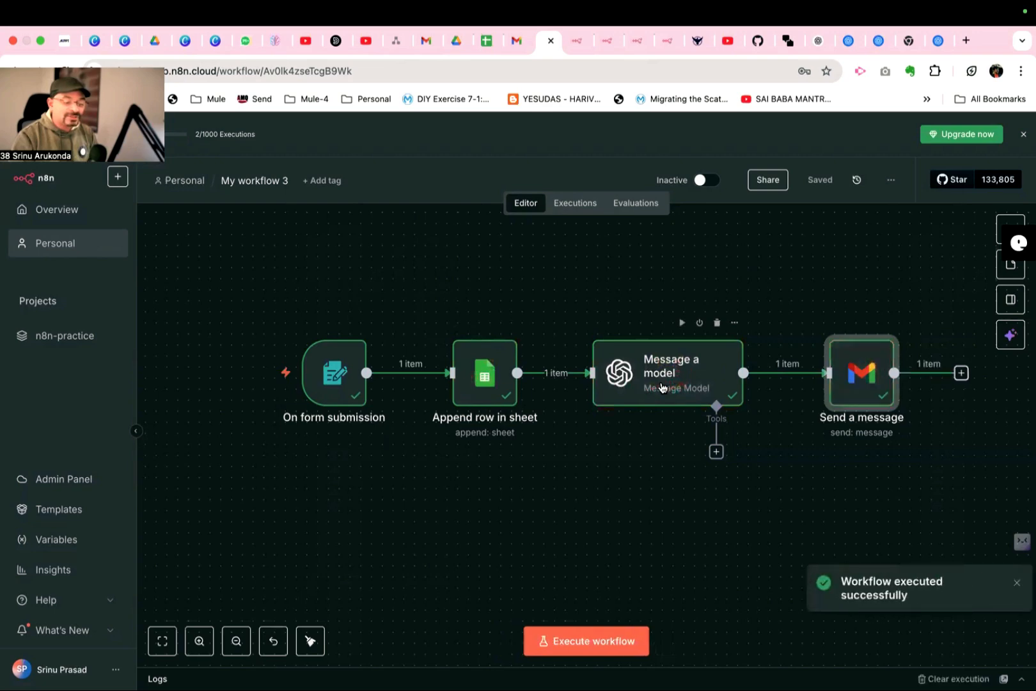
mouse_move(351, 394)
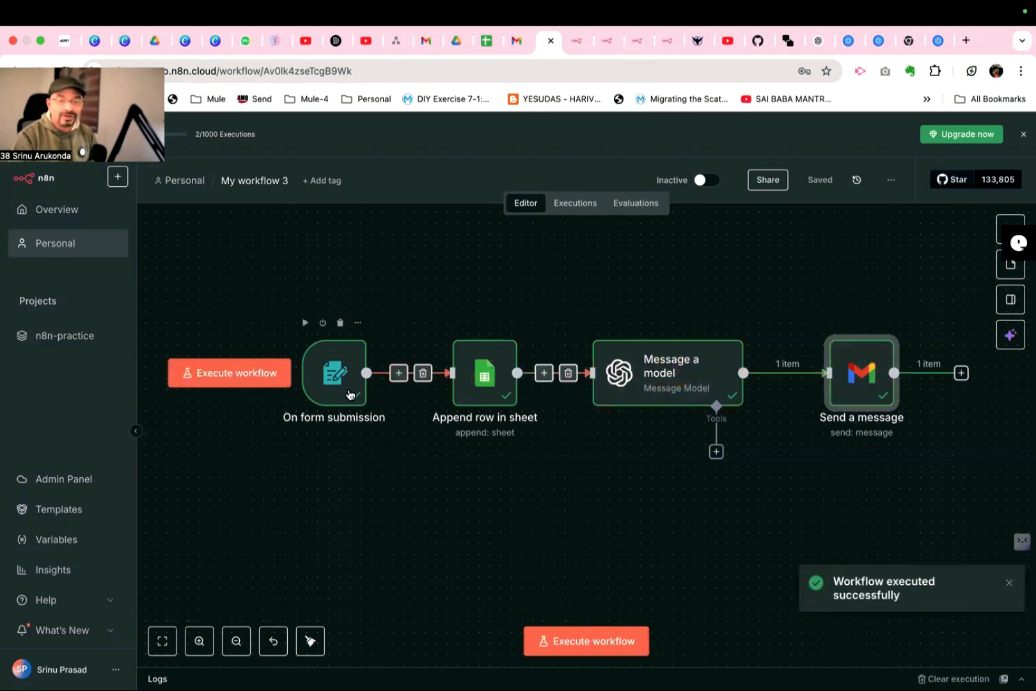
left_click(518, 41)
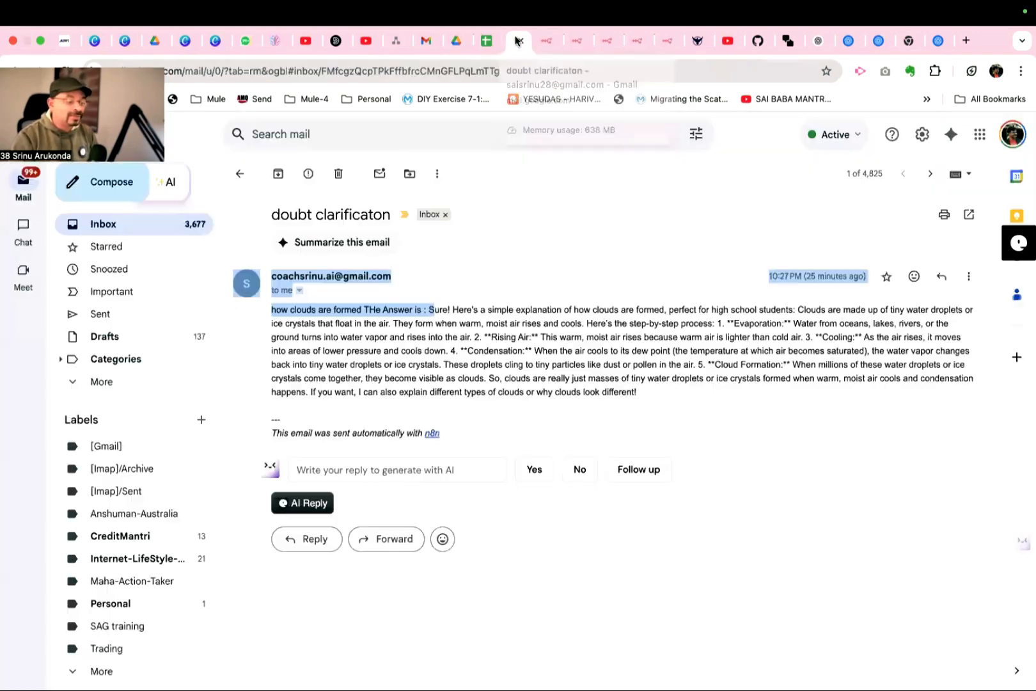
left_click(143, 224)
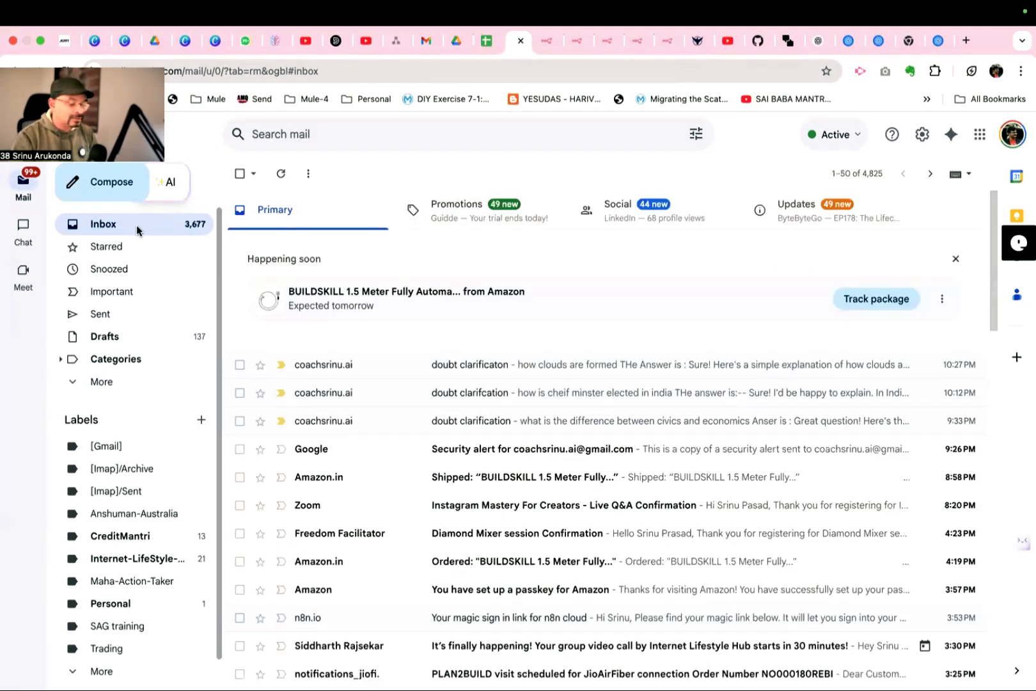
left_click(139, 230)
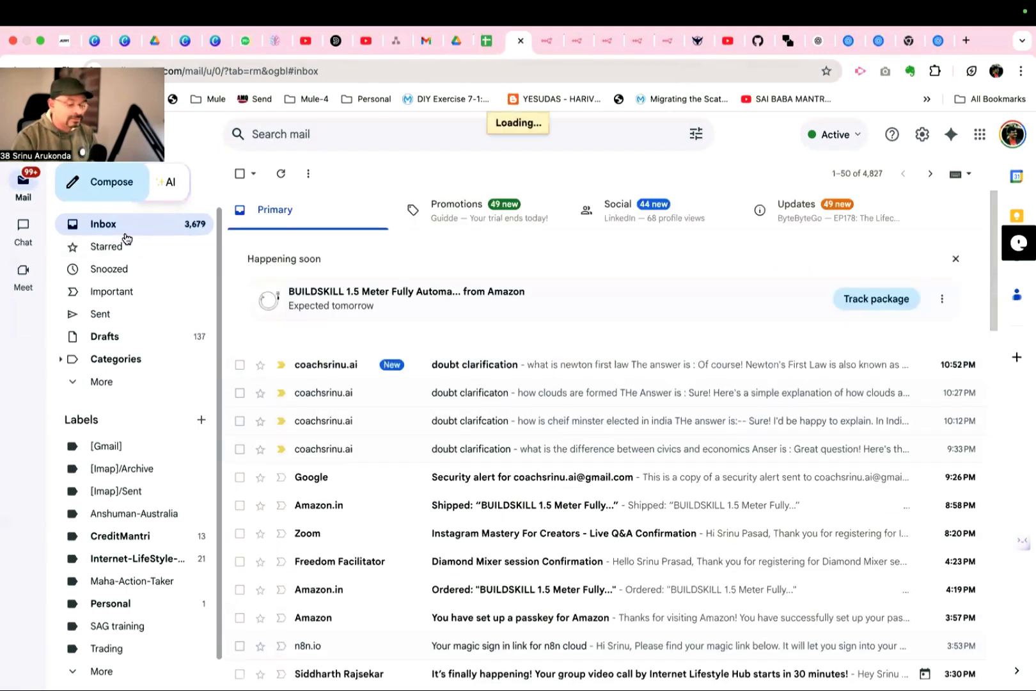
left_click(513, 367)
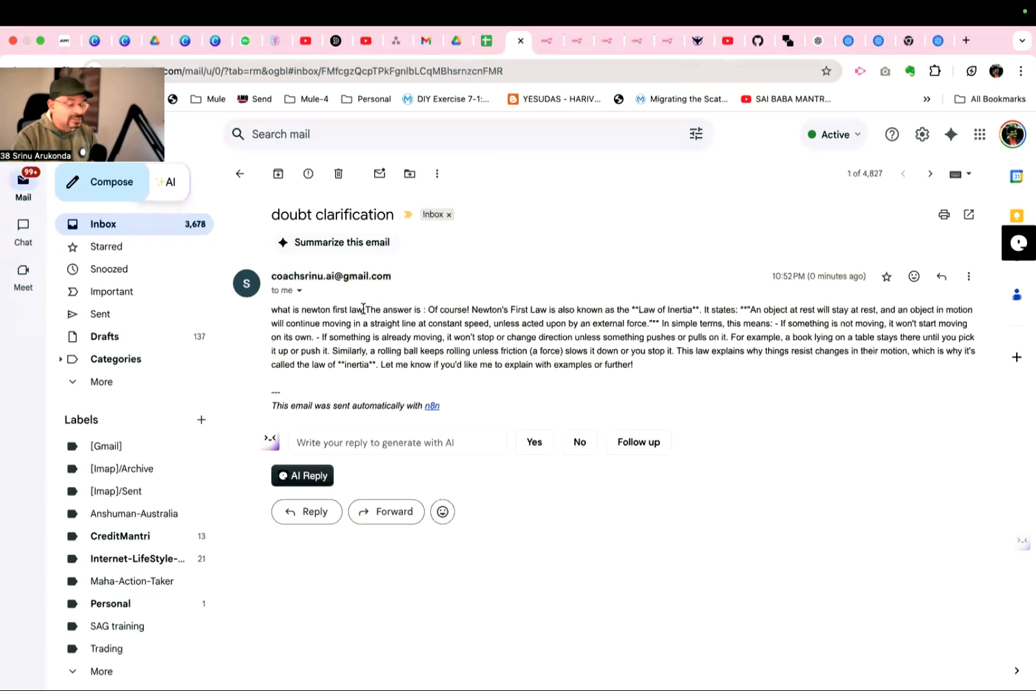
Review the question and the model's answer in the received email and switch back to the n8n workflow.
left_click_drag(363, 310, 276, 307)
left_click_drag(428, 310, 666, 376)
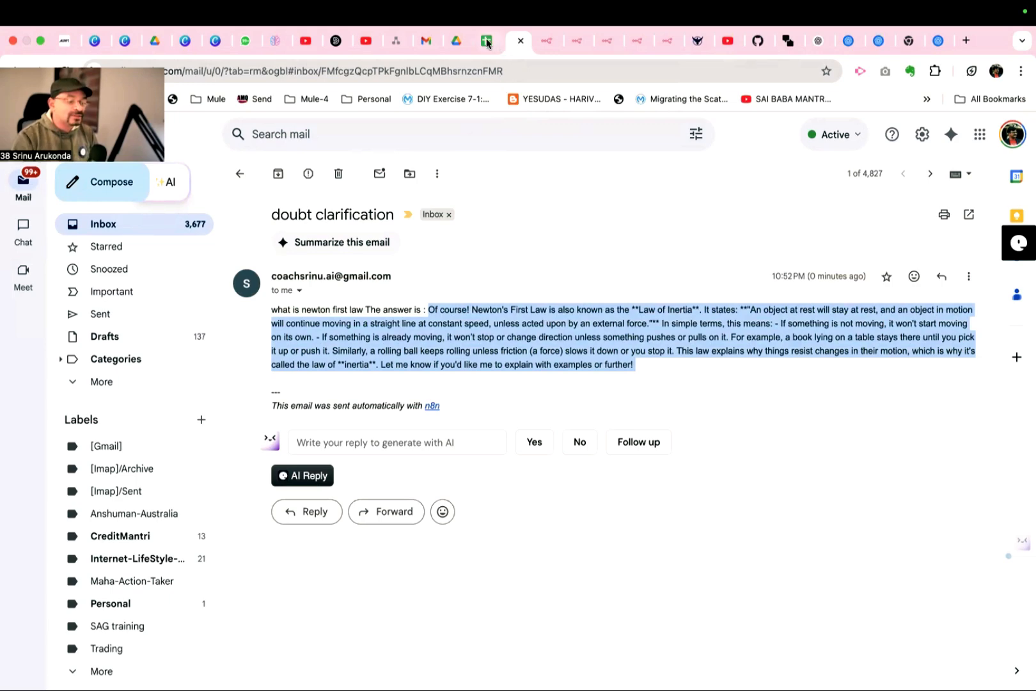
left_click(543, 40)
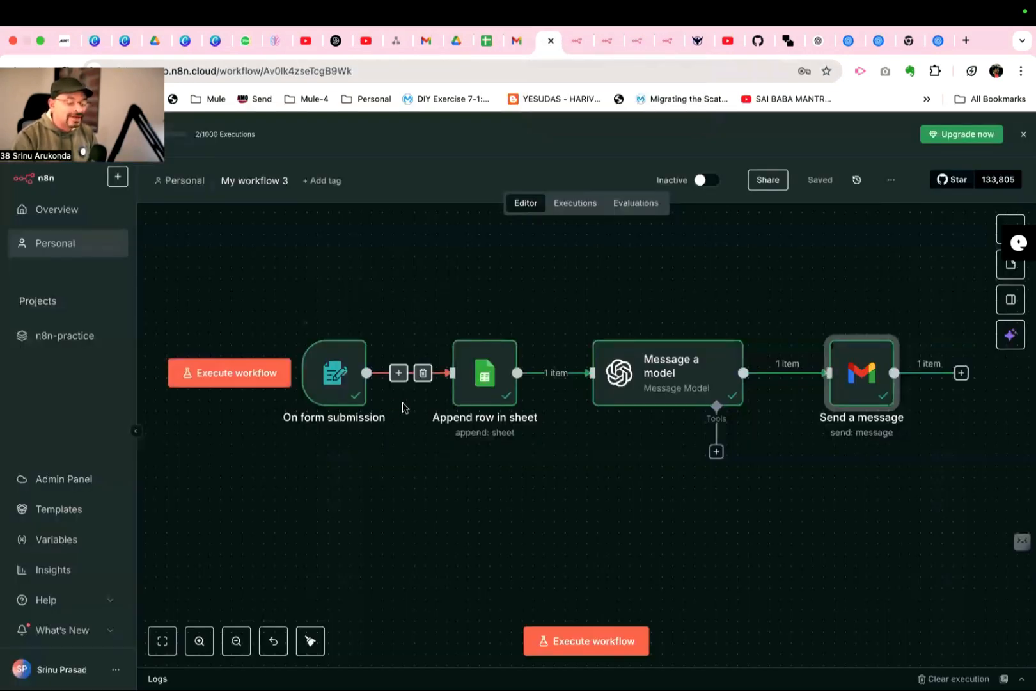